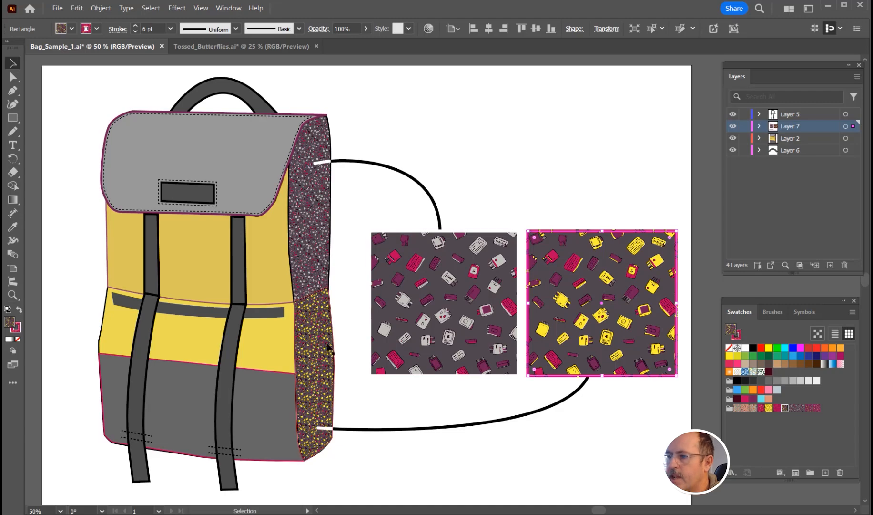
- Scale only the pattern fill of the sample square with grey and pink motifs uniformly to 15%, without transforming the object itself
left_click(308, 253)
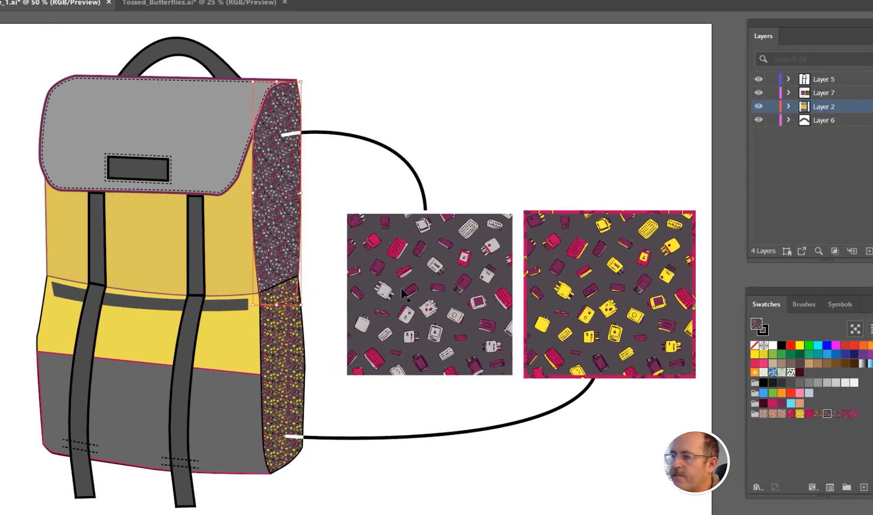
left_click(479, 314)
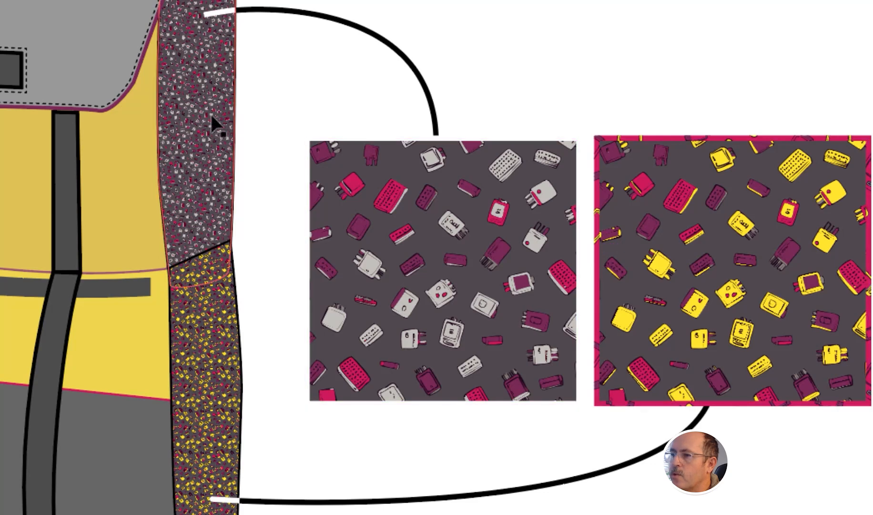
left_click(493, 273)
left_click(455, 290)
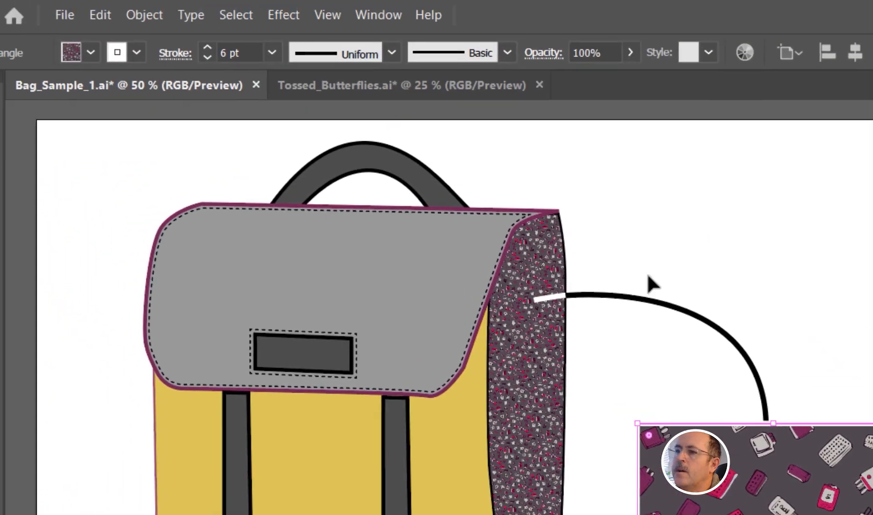
left_click(144, 15)
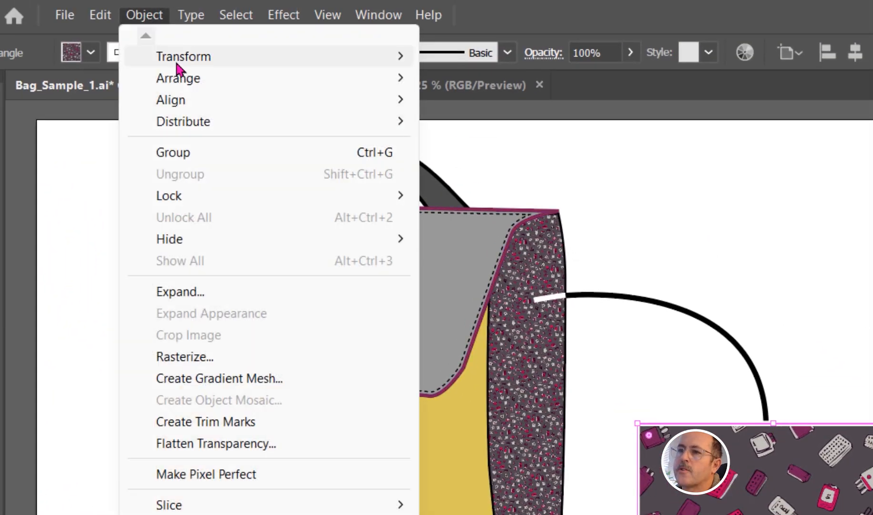
mouse_move(181, 58)
left_click(516, 152)
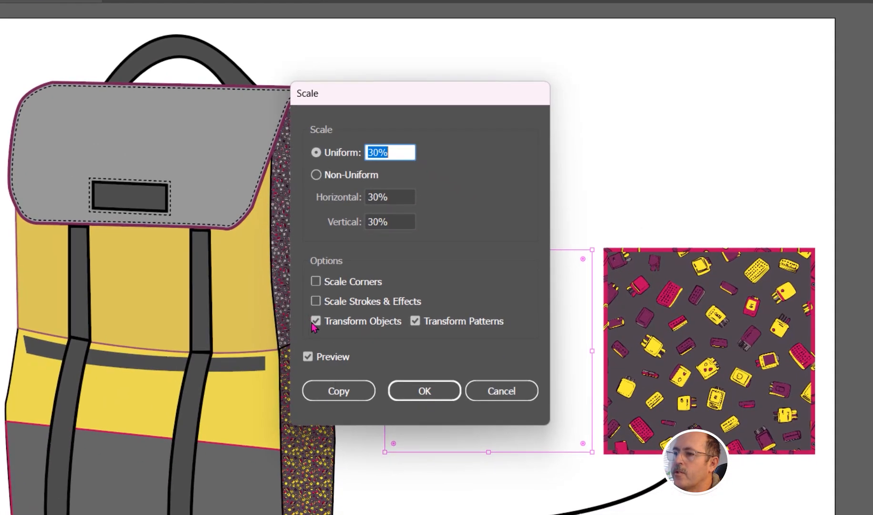
left_click(315, 322)
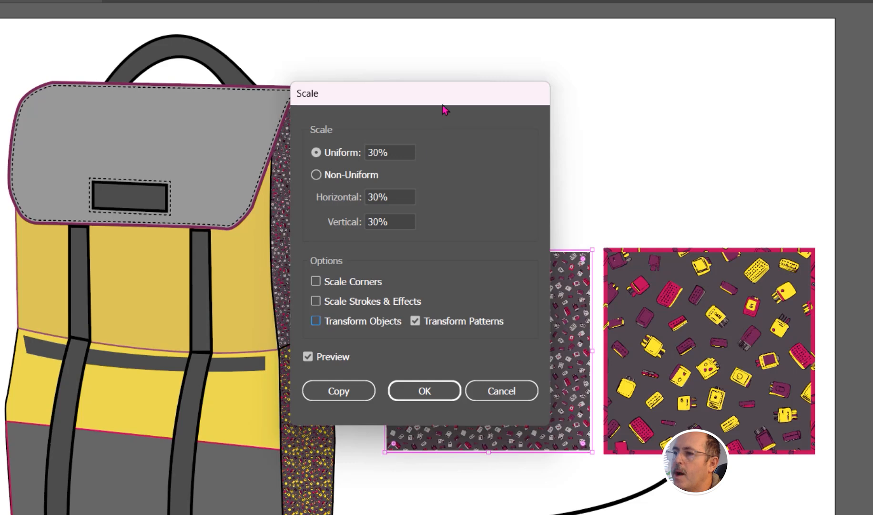
left_click_drag(379, 153, 357, 153)
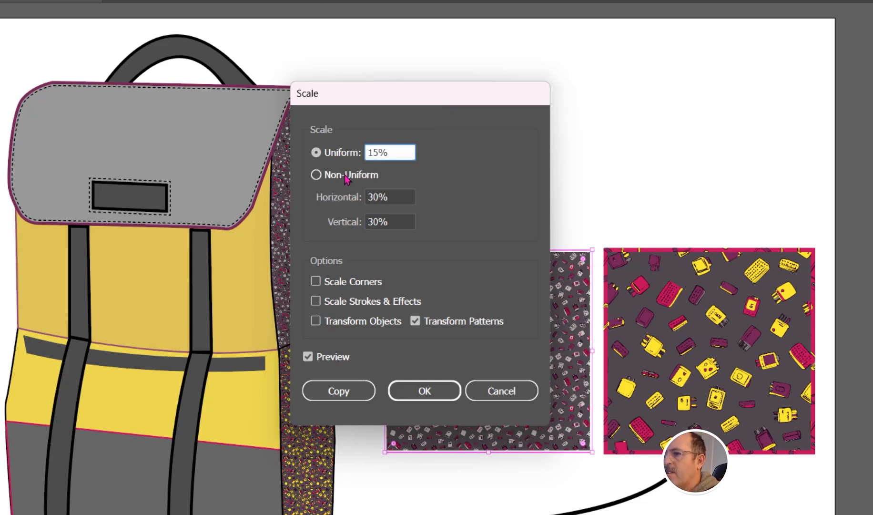
left_click(434, 391)
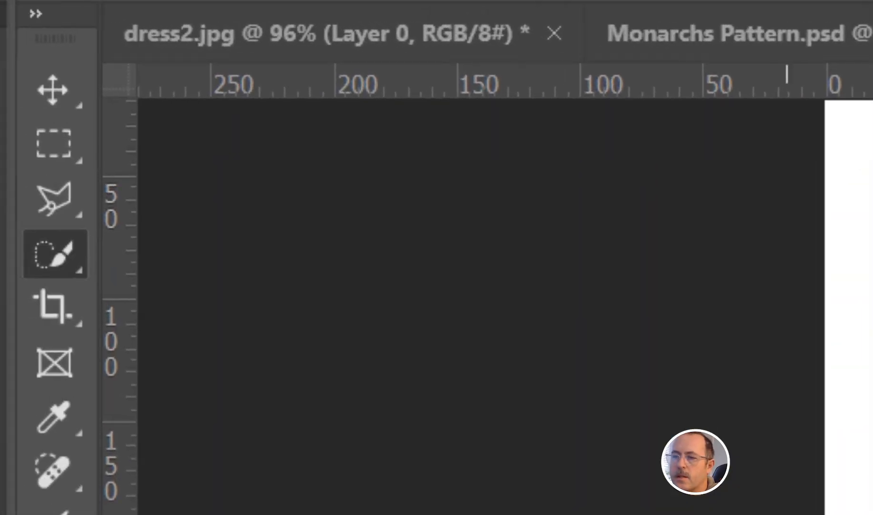
- In Photoshop, select the backpack's lower front panel with the Quick Selection tool, excluding the side pockets and the zipper
left_click(73, 272)
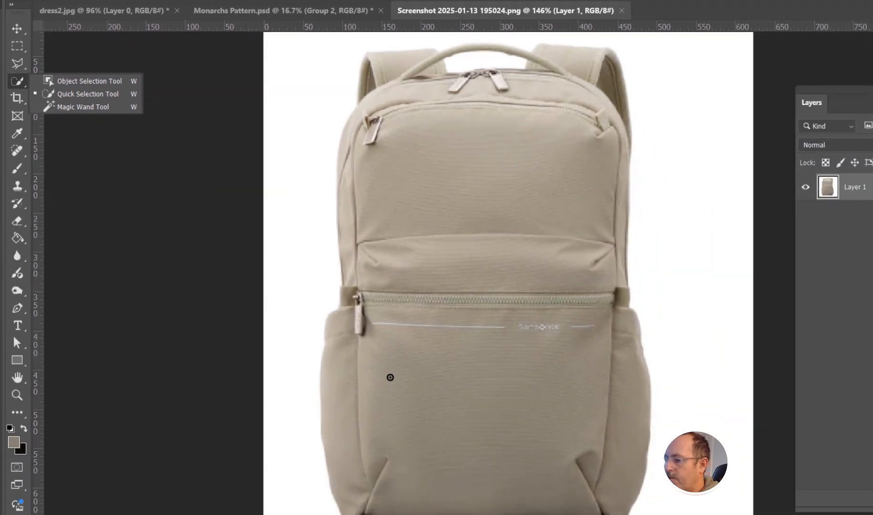
left_click(392, 375)
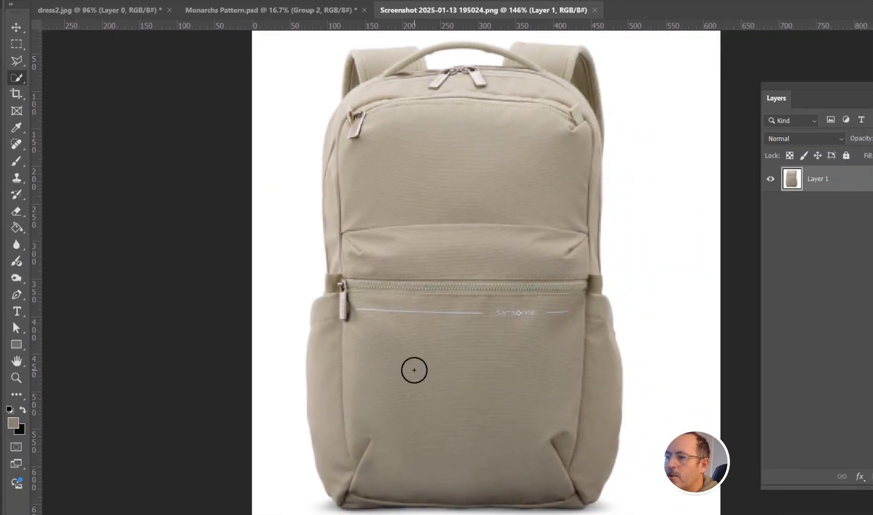
mouse_move(412, 368)
left_mouse_down()
mouse_move(377, 371)
mouse_move(390, 433)
left_mouse_up()
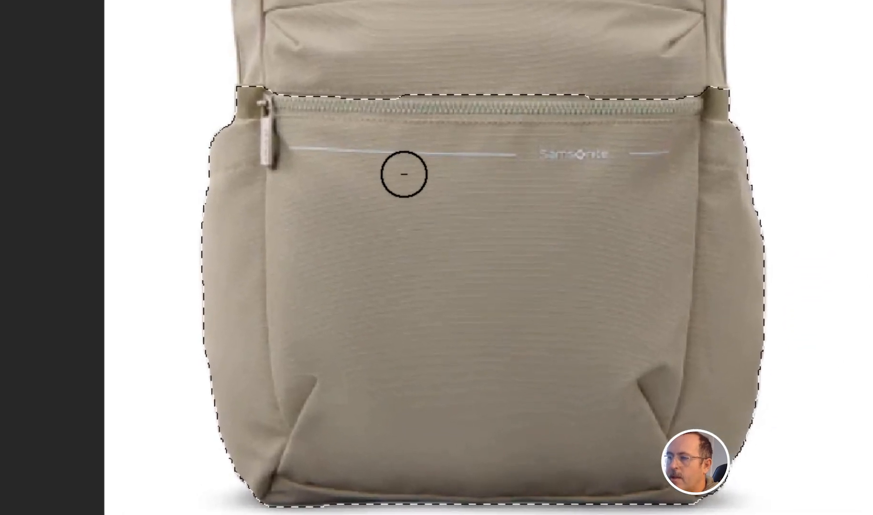
mouse_move(231, 153)
left_mouse_down()
mouse_move(225, 250)
mouse_move(232, 317)
mouse_move(220, 349)
mouse_move(247, 494)
mouse_move(264, 509)
mouse_move(691, 511)
left_mouse_up()
mouse_move(734, 457)
left_mouse_down()
mouse_move(696, 404)
mouse_move(735, 304)
mouse_move(653, 400)
left_mouse_up()
mouse_move(421, 70)
left_mouse_down()
mouse_move(629, 75)
mouse_move(496, 127)
mouse_move(357, 107)
mouse_move(434, 81)
mouse_move(603, 88)
mouse_move(490, 87)
mouse_move(459, 145)
mouse_move(735, 146)
mouse_move(621, 184)
left_mouse_up()
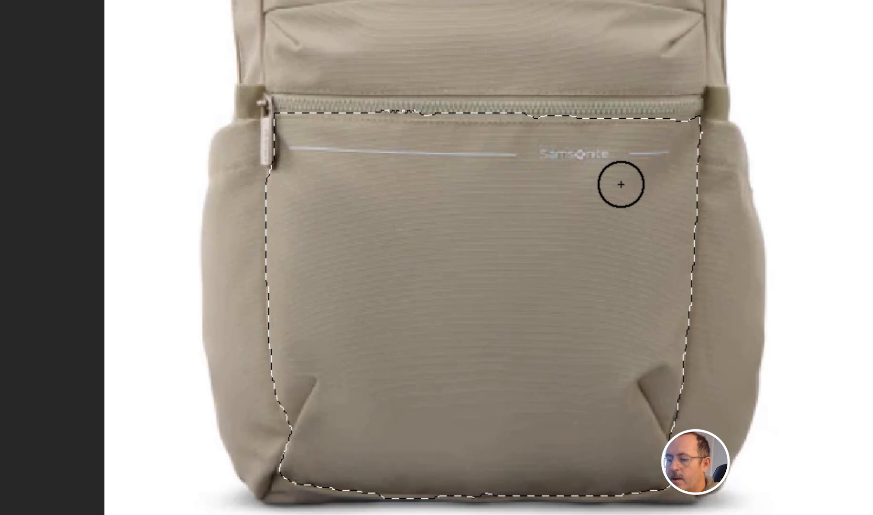
- Cut the selected front panel out of the backpack and paste it in place on its own layer
key("Delete")
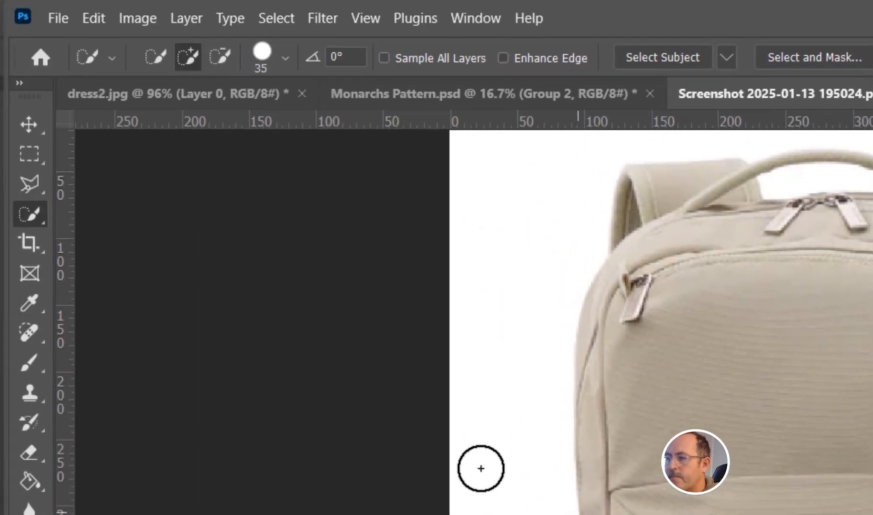
left_click(93, 19)
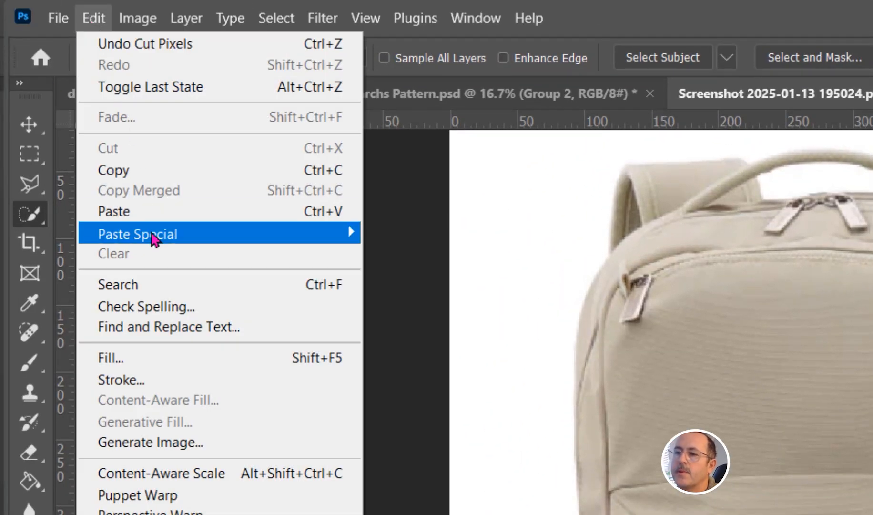
mouse_move(156, 235)
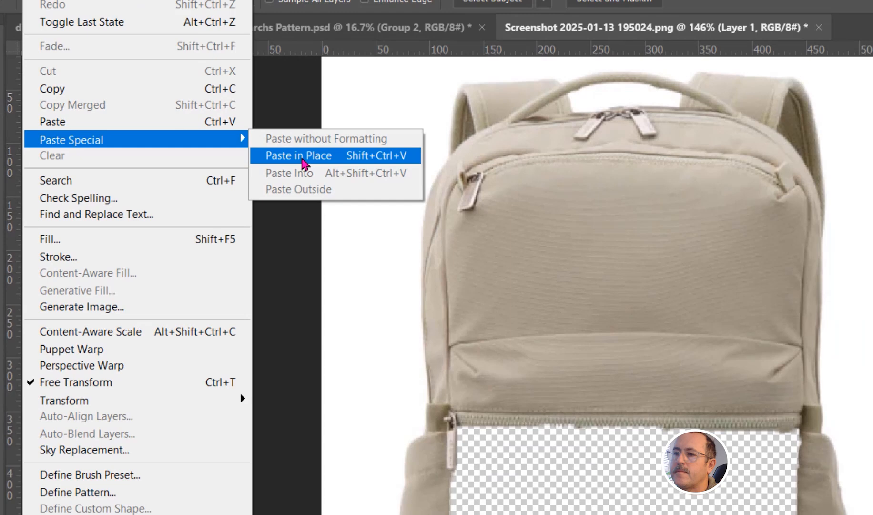
left_click(303, 165)
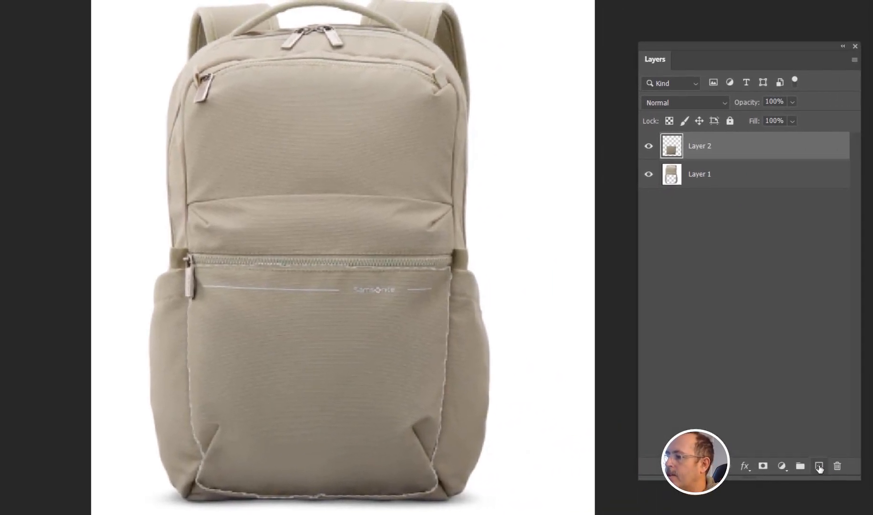
- Add an empty layer beneath all the others and paint behind the front panel's cut edges with a 90 px brush
left_click(819, 466)
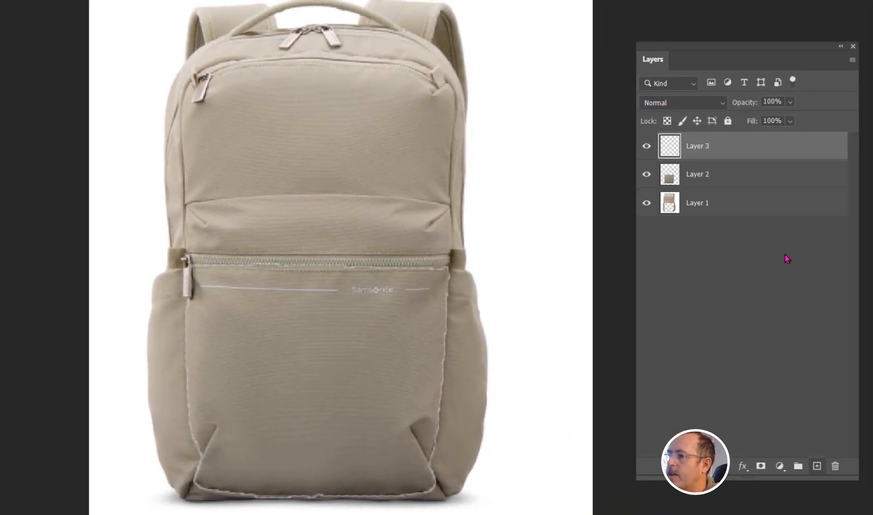
left_click_drag(733, 152, 734, 241)
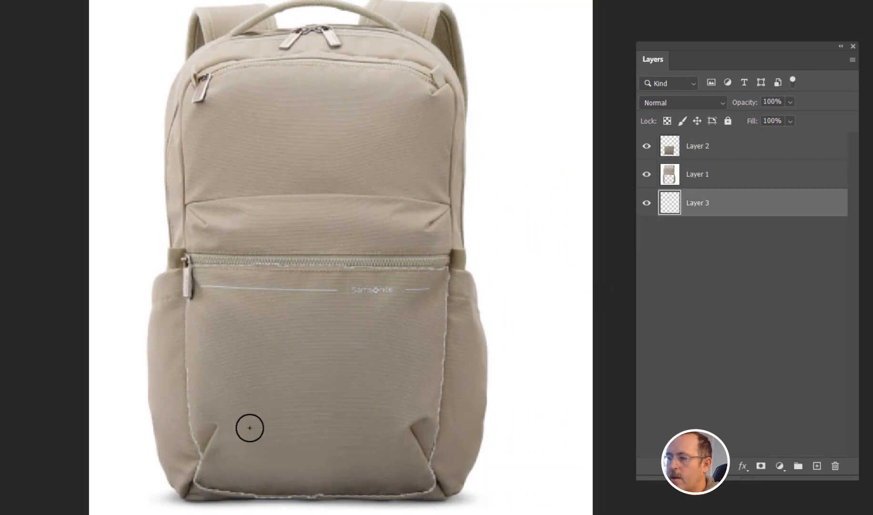
key("bracketright")
key("bracketright")
key("bracketright")
key("bracketright")
key("bracketright")
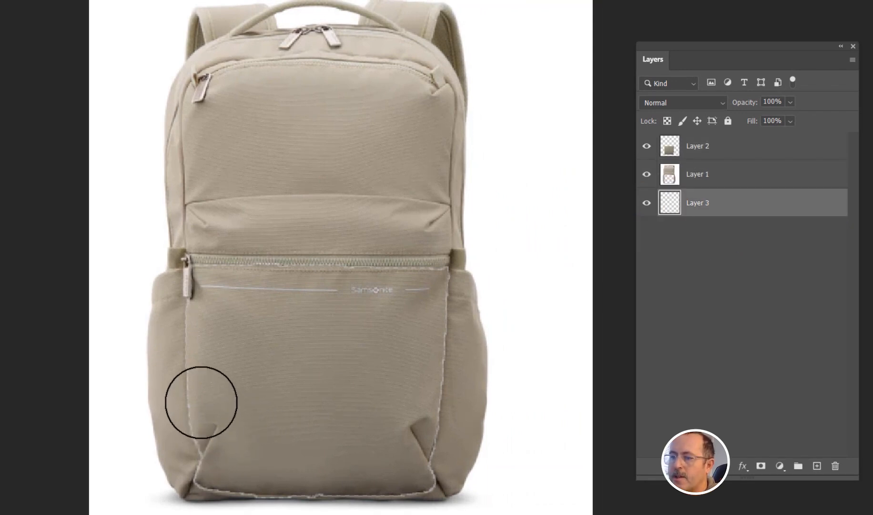
mouse_move(202, 402)
left_mouse_down()
mouse_move(197, 298)
mouse_move(230, 445)
mouse_move(216, 464)
mouse_move(406, 460)
mouse_move(422, 395)
mouse_move(424, 260)
mouse_move(205, 261)
left_mouse_up()
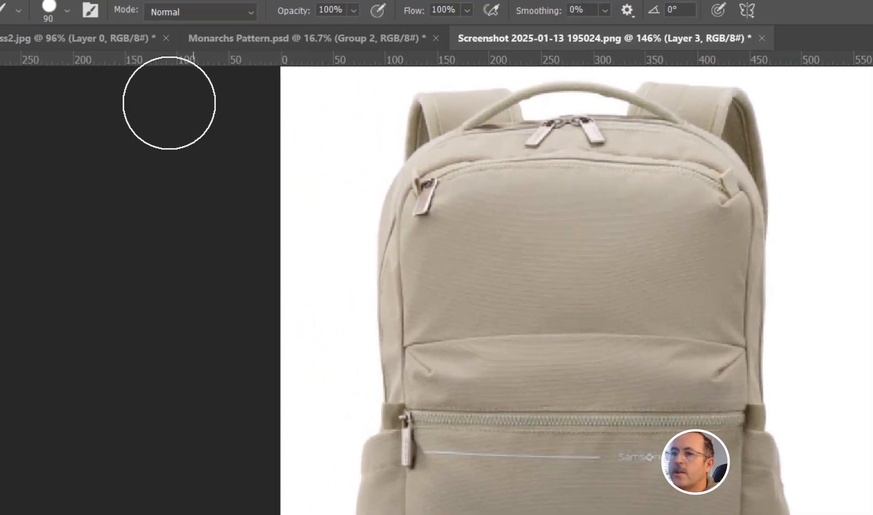
- Place the bag pattern file as an embedded image and move its layer to the top of the stack
left_click(53, 15)
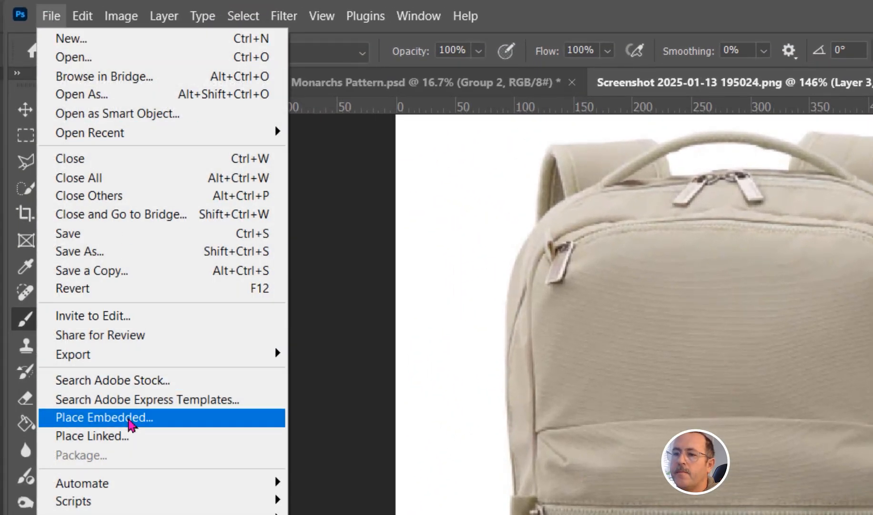
left_click(130, 423)
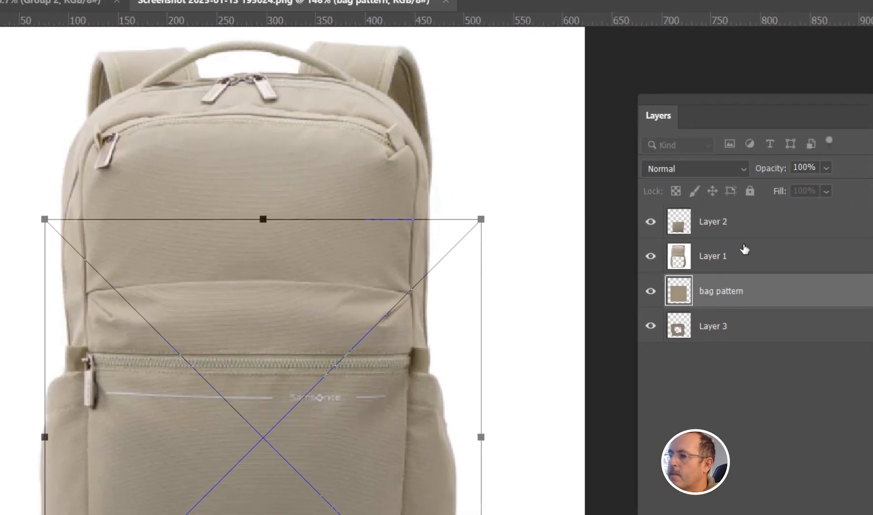
left_click_drag(739, 301, 738, 215)
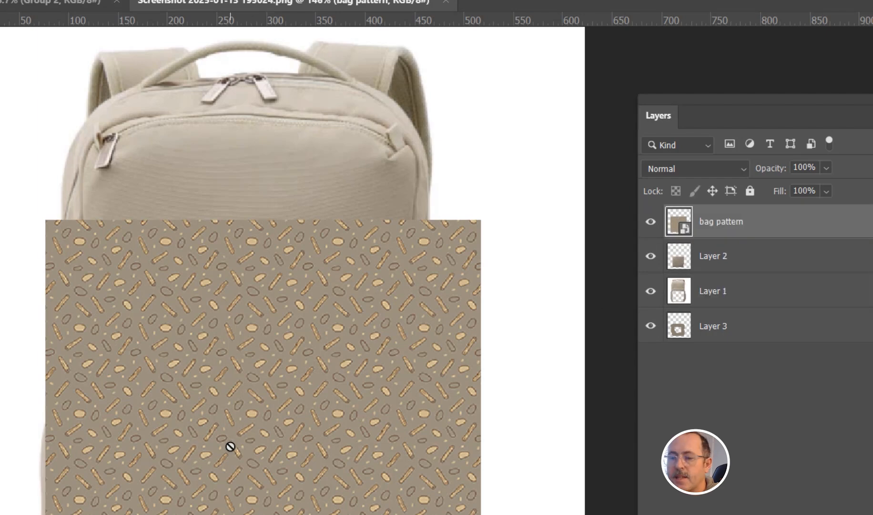
- Clip the bag pattern layer to the front panel layer and set its blend mode to Soft Light
right_click(763, 224)
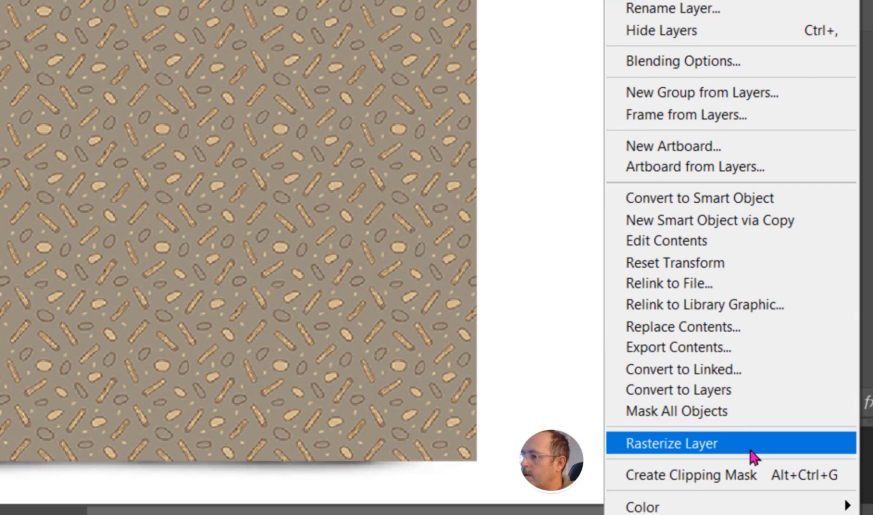
left_click(756, 479)
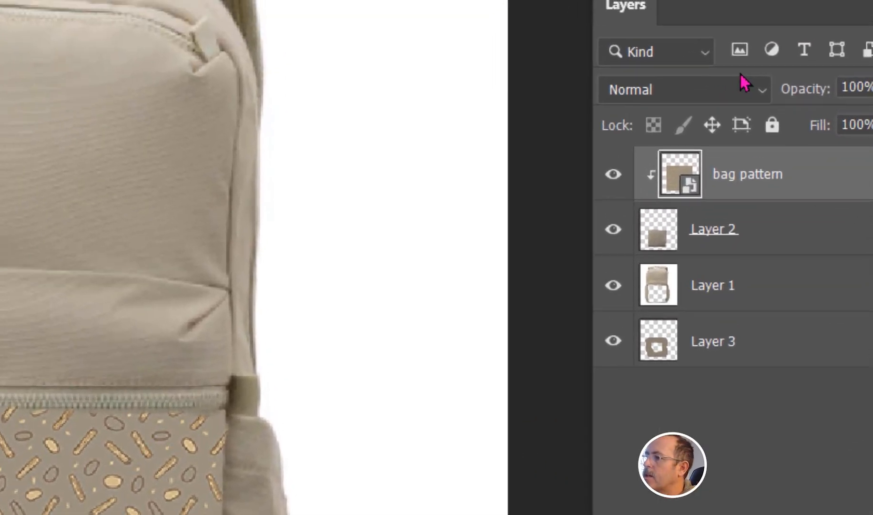
left_click(748, 103)
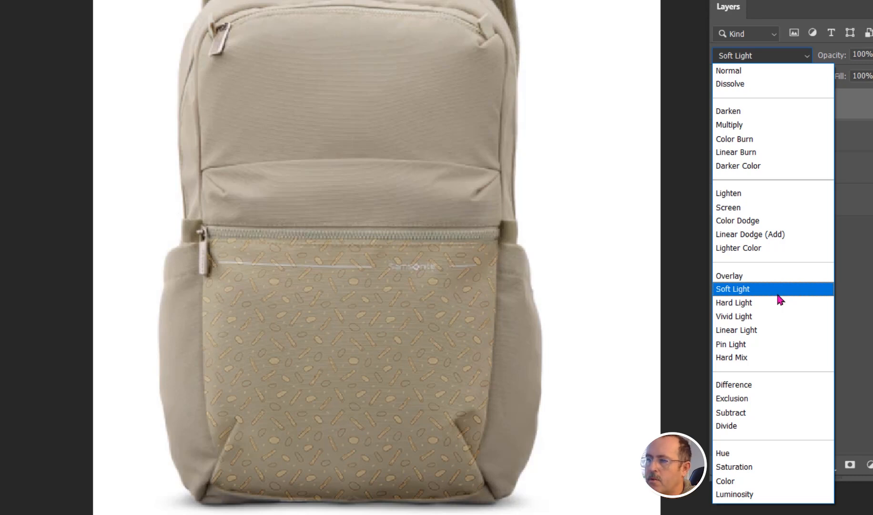
left_click(778, 294)
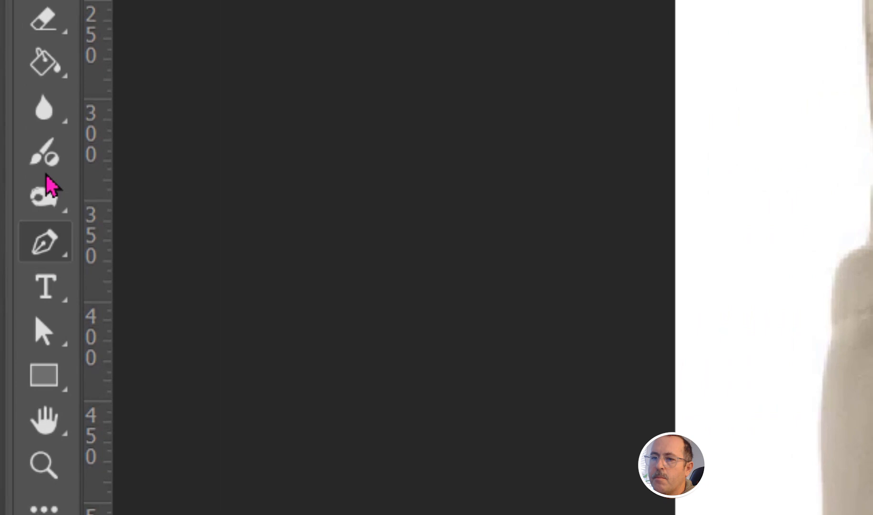
- Choose the Burn tool and rasterize the bag pattern smart object so it can be shaded
left_click(43, 195)
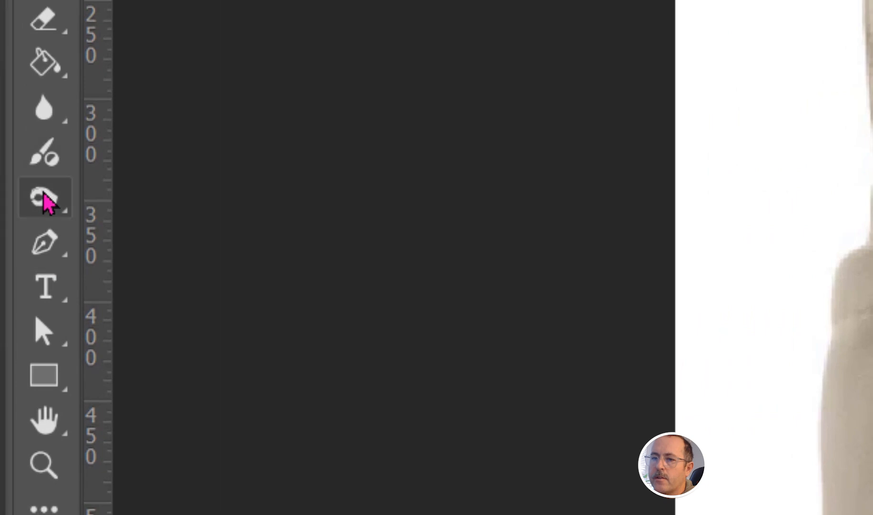
left_click(172, 253)
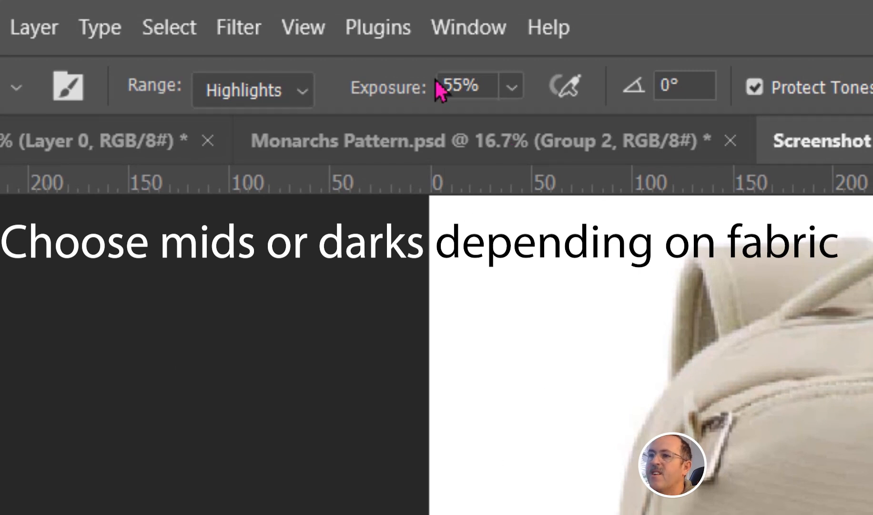
left_click(180, 29)
mouse_move(217, 29)
mouse_move(169, 27)
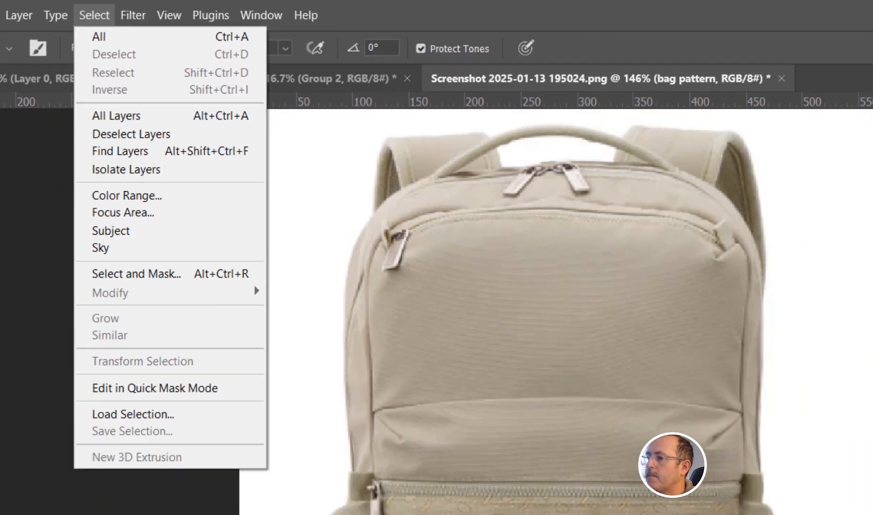
left_click(365, 427)
left_click(339, 424)
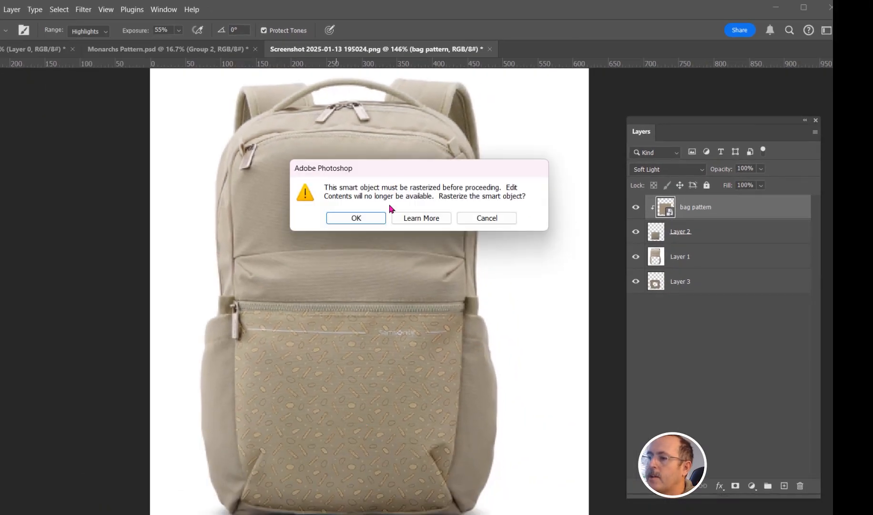
left_click(355, 219)
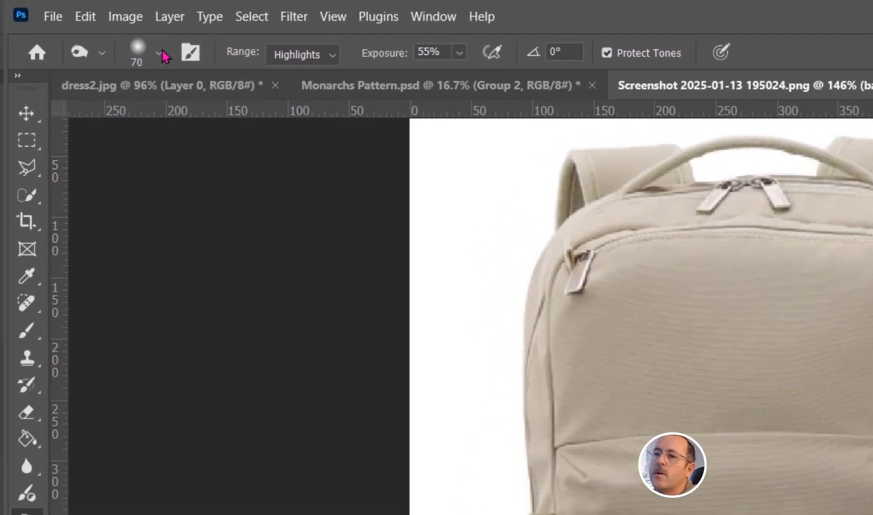
- Set the Burn tool's brush hardness to 0% and its exposure to 31%
left_click(5, 30)
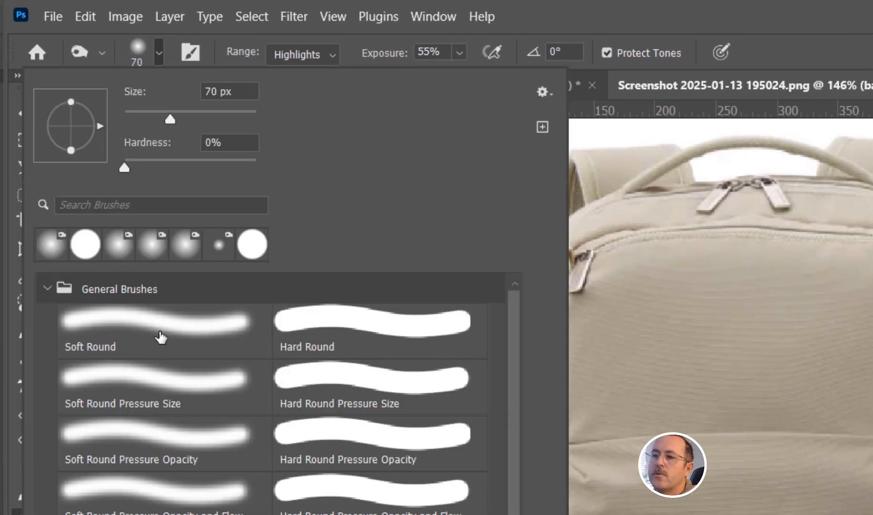
left_click_drag(130, 169, 125, 169)
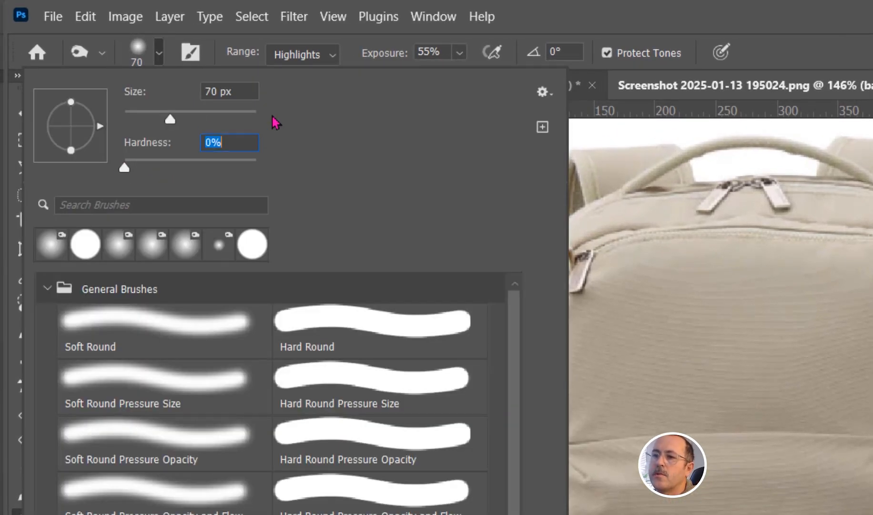
left_click(458, 53)
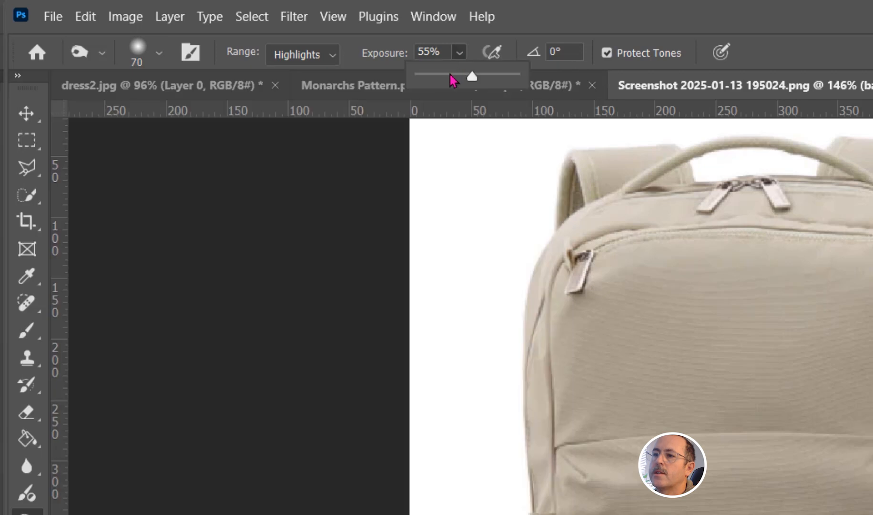
left_click(450, 75)
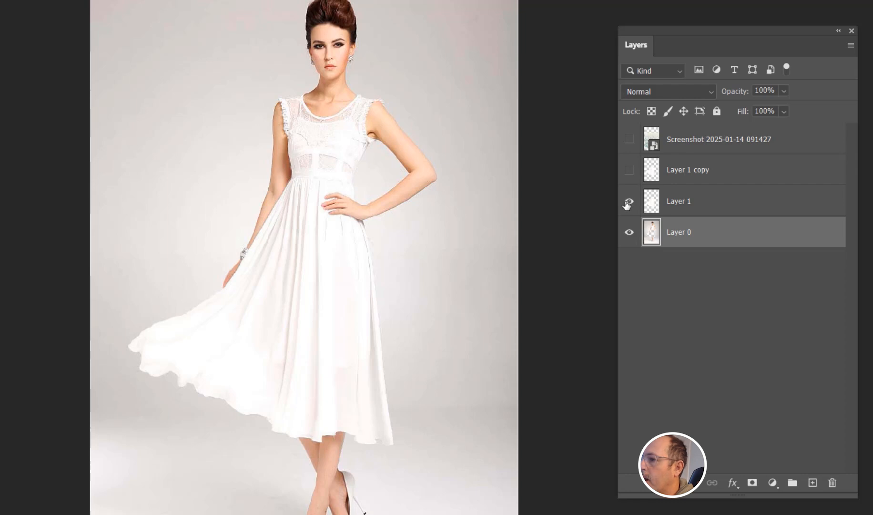
- In the dress image, toggle Layer 1 to check the skirt cut-out, and show Layer 1 copy and the branch pattern layer
left_click(629, 202)
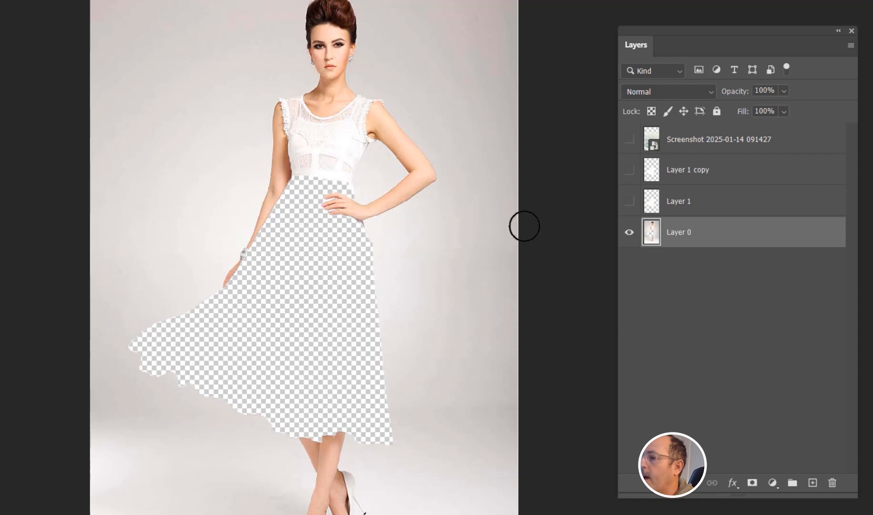
left_click(630, 202)
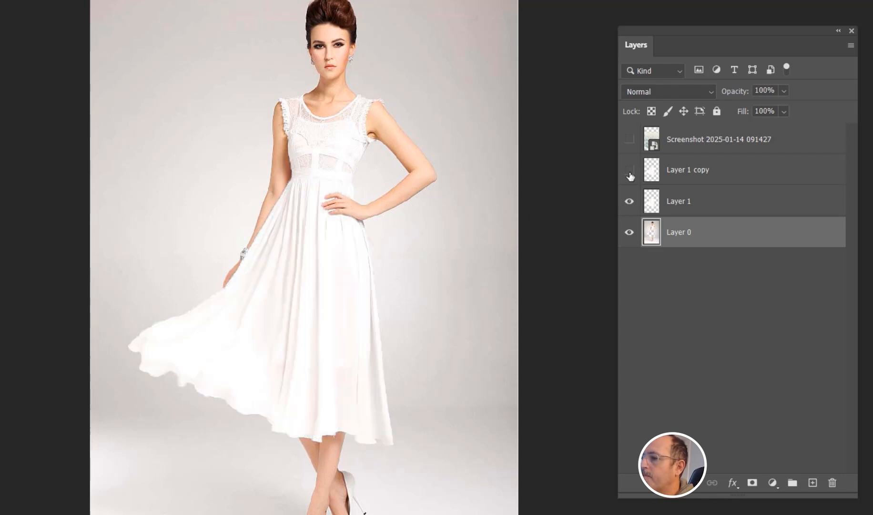
left_click(630, 172)
left_click(630, 141)
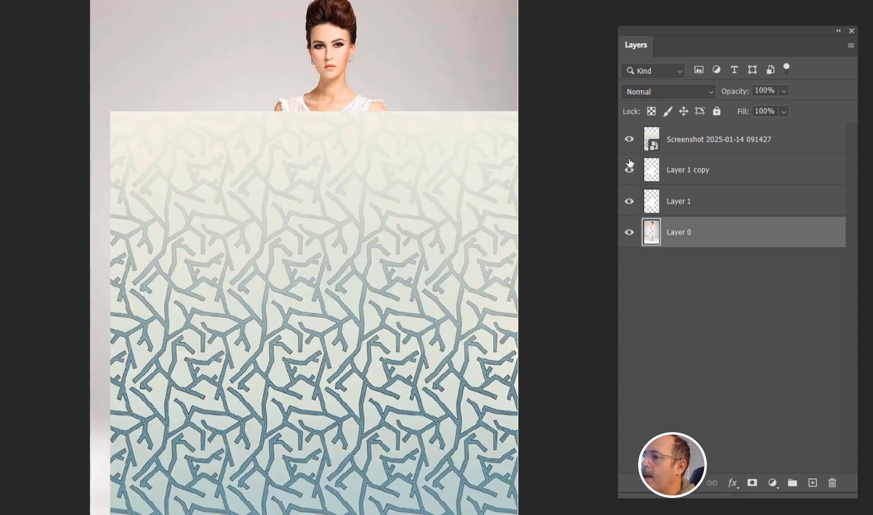
- Clip the branch pattern layer to Layer 1 copy and set its opacity to 50%
right_click(732, 145)
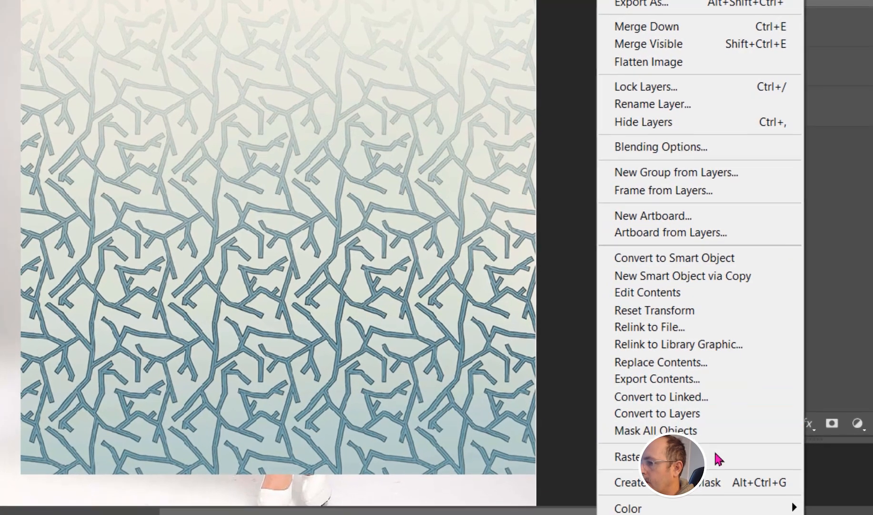
left_click(716, 486)
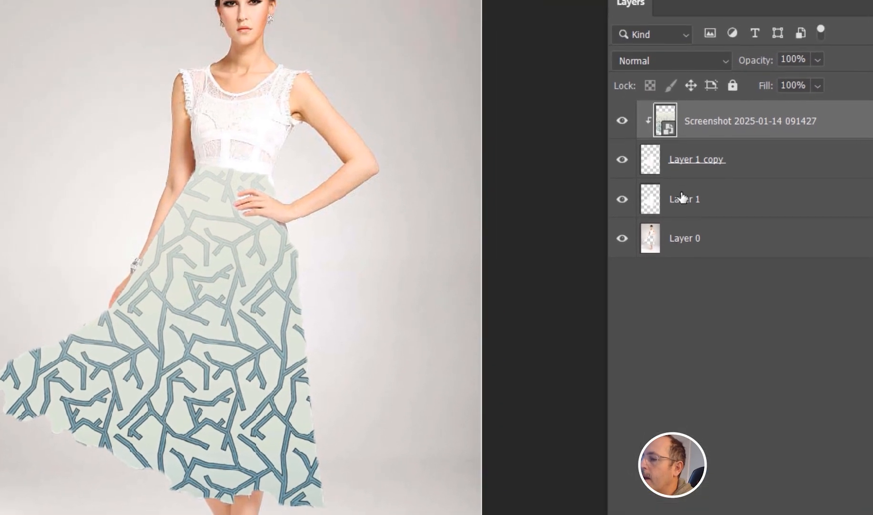
left_click(815, 68)
left_click_drag(803, 90, 791, 92)
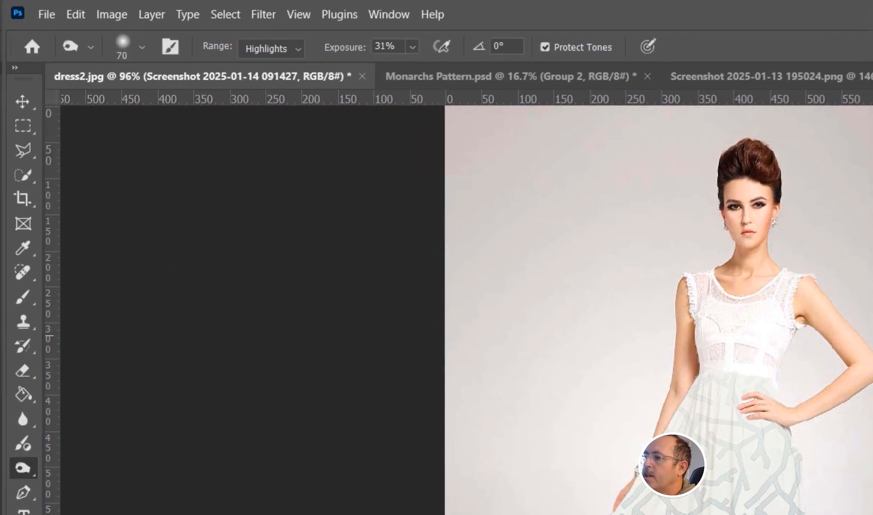
- Start a Puppet Warp on the pattern layer and pin the skirt's outline at the waist, side edge, hem and flared tip
left_click(84, 22)
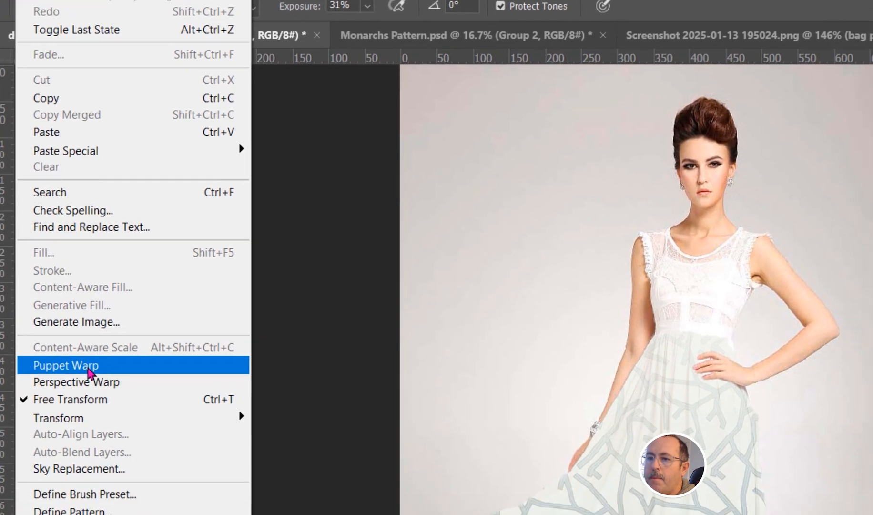
left_click(103, 406)
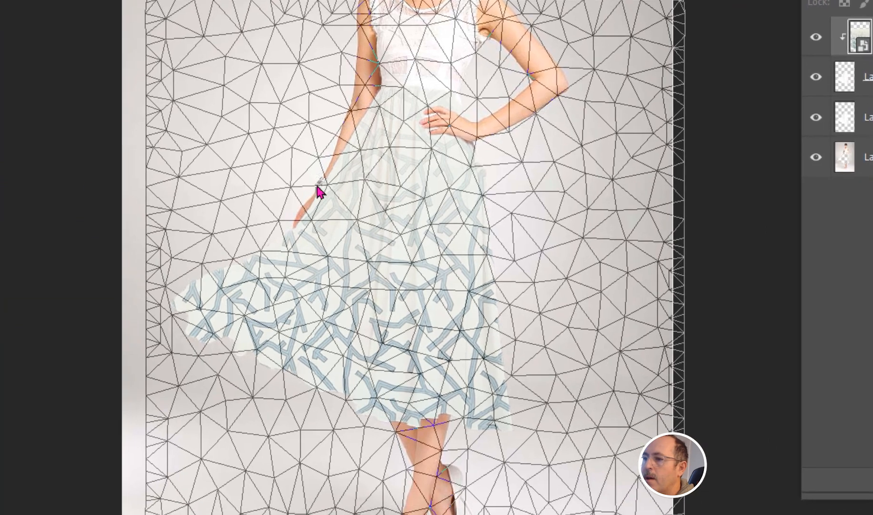
left_click(385, 109)
left_click(483, 124)
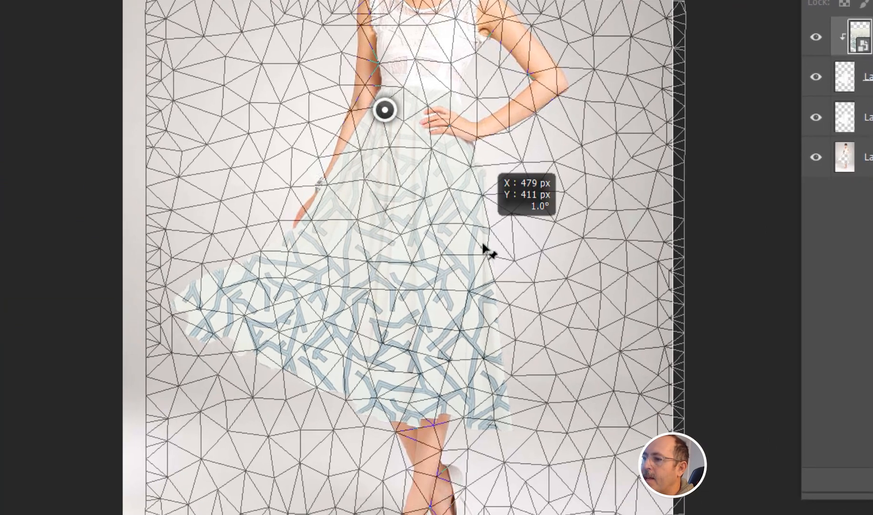
left_click(489, 270)
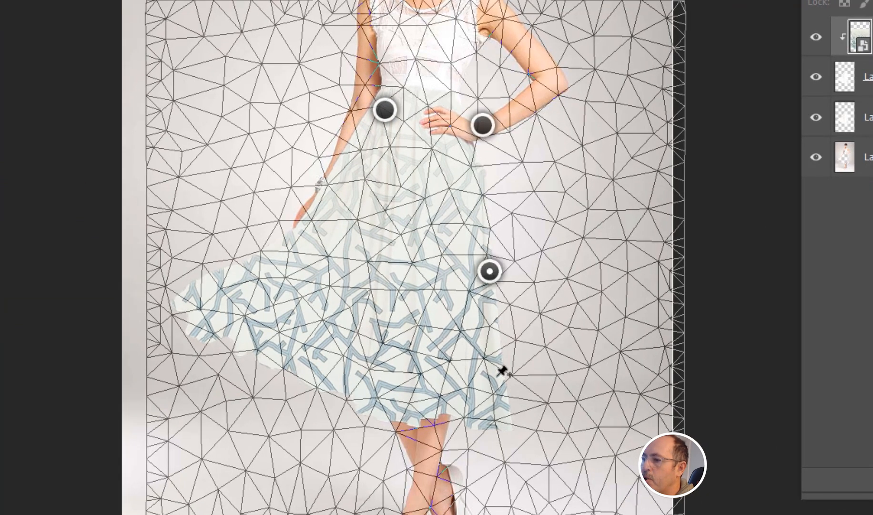
left_click(512, 436)
left_click(329, 399)
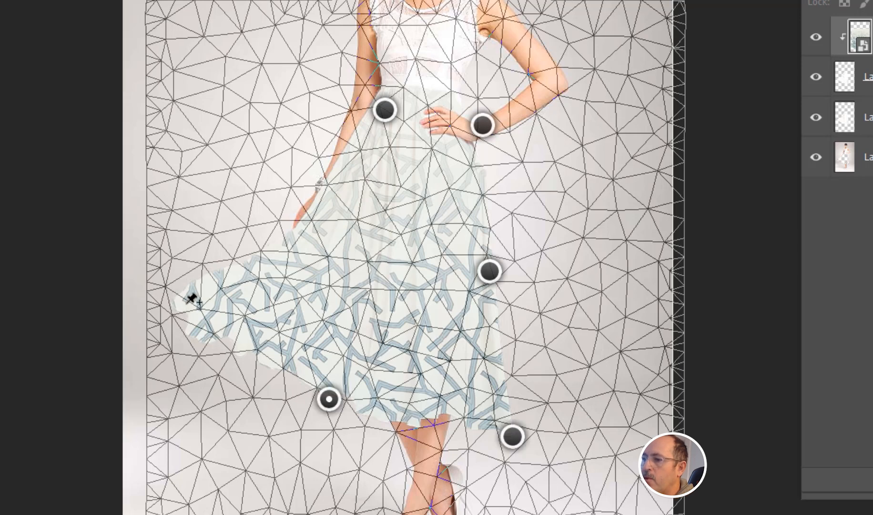
left_click(194, 312)
- Add pins inside the skirt's flared side and middle, nudging them so the pattern bends with the folds
left_click_drag(346, 247, 359, 253)
left_click_drag(362, 202, 376, 207)
left_click(313, 290)
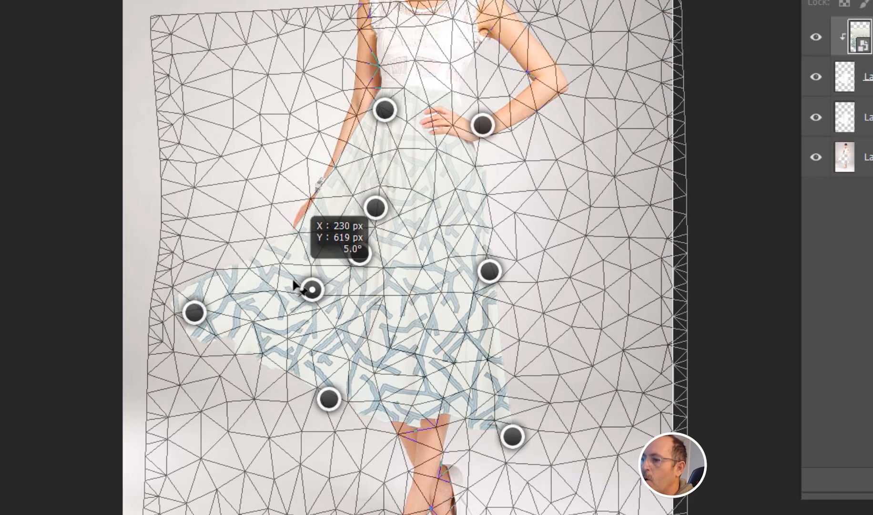
left_click(303, 289)
left_click(369, 329)
left_click_drag(373, 323, 379, 328)
left_click(391, 304)
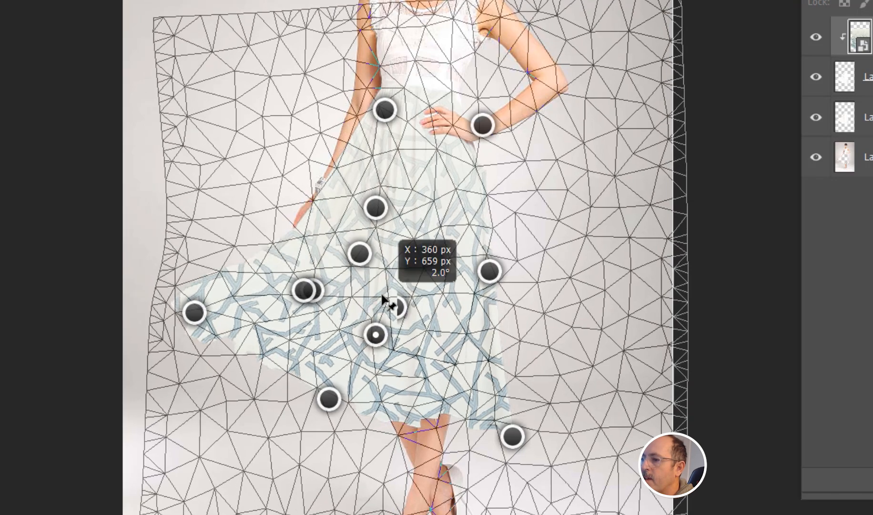
- Pin and shift the pattern along the skirt's central fold and near the straight side edge, and apply the Puppet Warp
left_click(406, 281)
left_click_drag(406, 281, 406, 244)
left_click(370, 362)
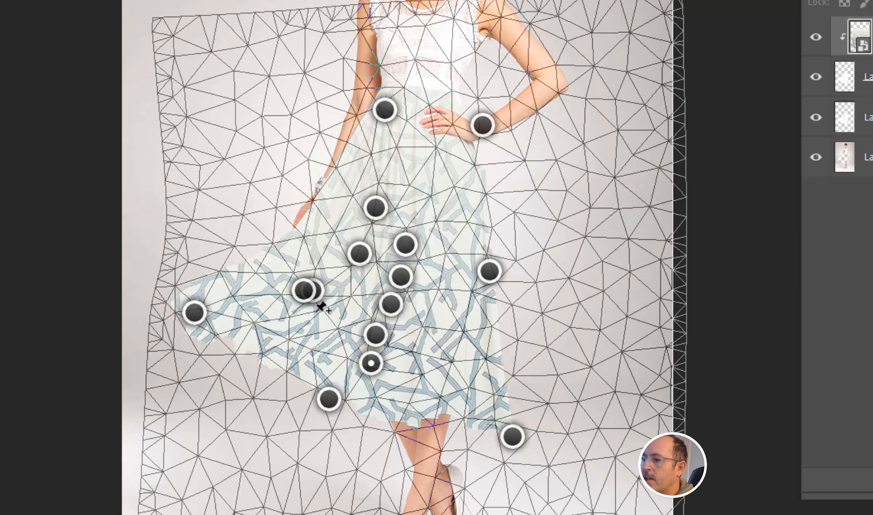
left_click_drag(334, 329, 336, 335)
left_click_drag(474, 334, 467, 335)
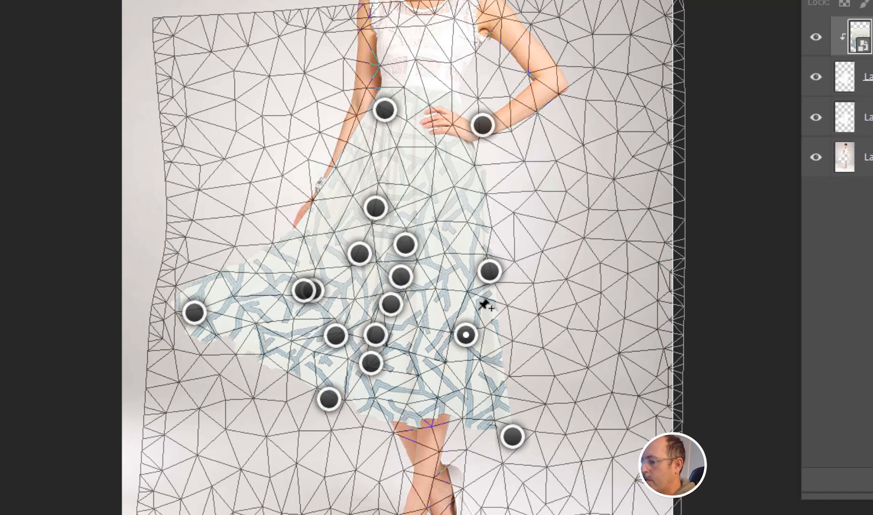
key("Return")
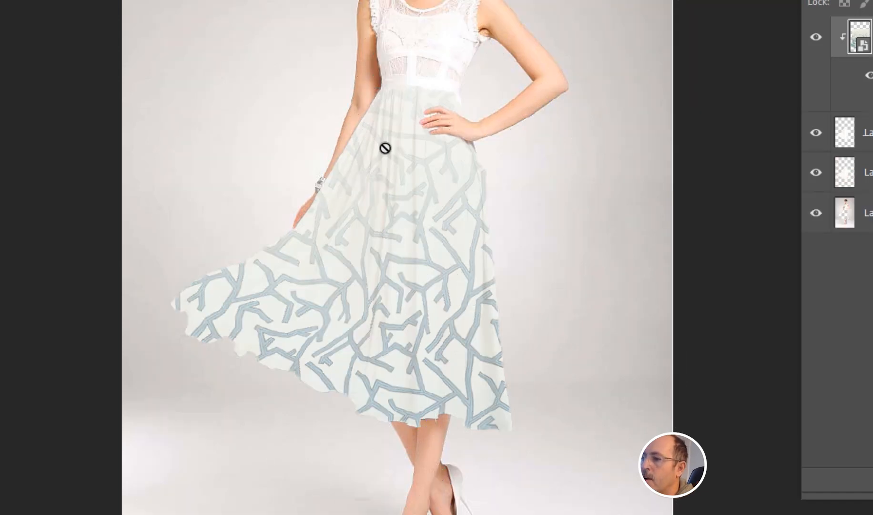
- Lower the Burn tool's exposure to 12% and rasterize the skirt pattern's smart object for shading
scroll(378, 306, "up", 2)
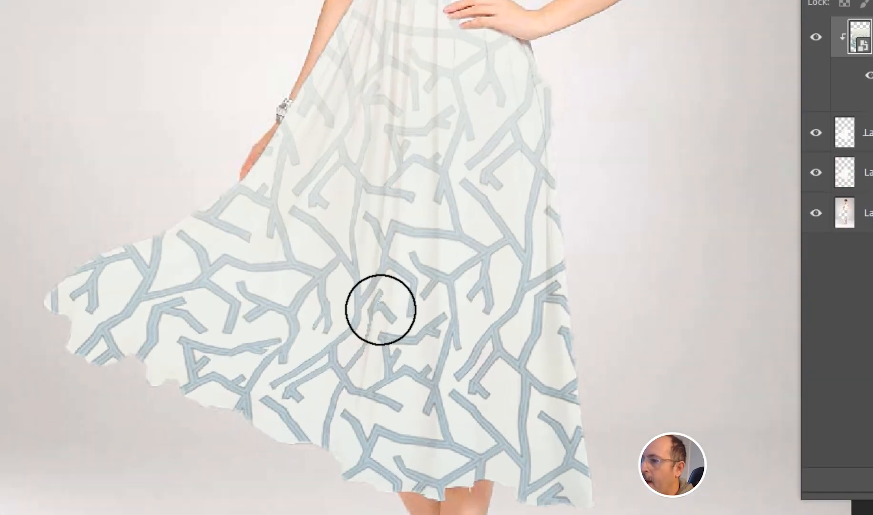
scroll(380, 309, "up", 1)
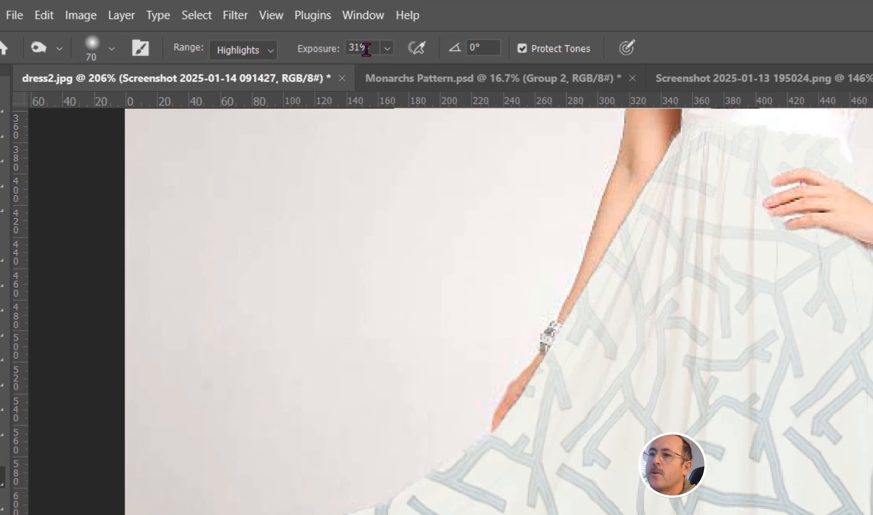
left_click(388, 48)
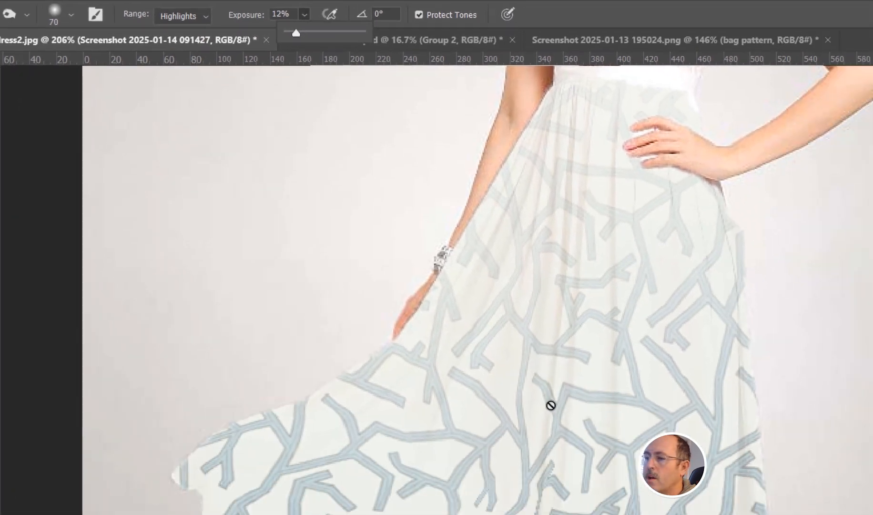
left_click(680, 512)
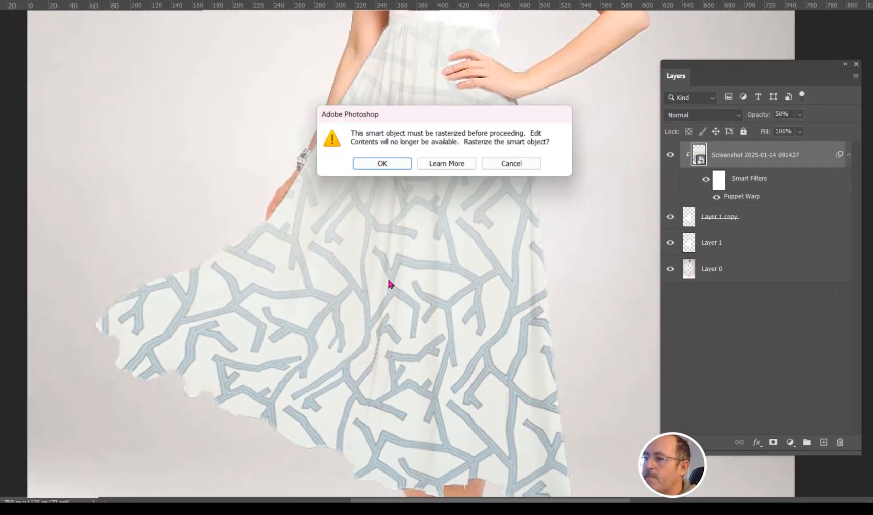
left_click(391, 165)
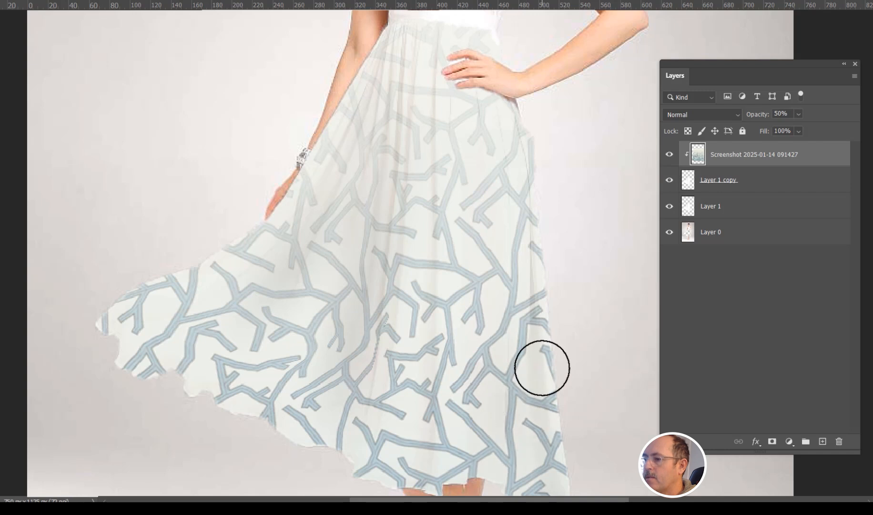
- Switch to the Dodge tool, set its range to Highlights and raise its exposure
scroll(542, 368, "down", 3)
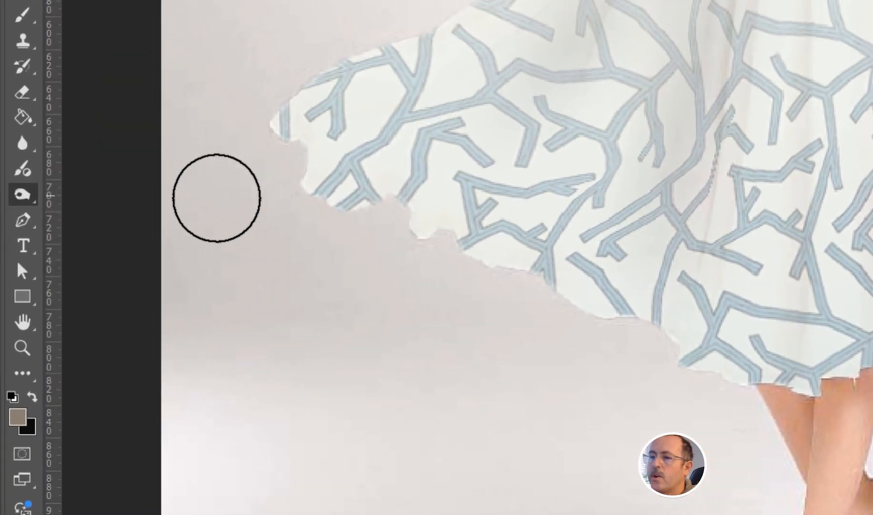
mouse_move(22, 194)
left_mouse_down()
mouse_move(95, 207)
mouse_move(102, 193)
left_mouse_up()
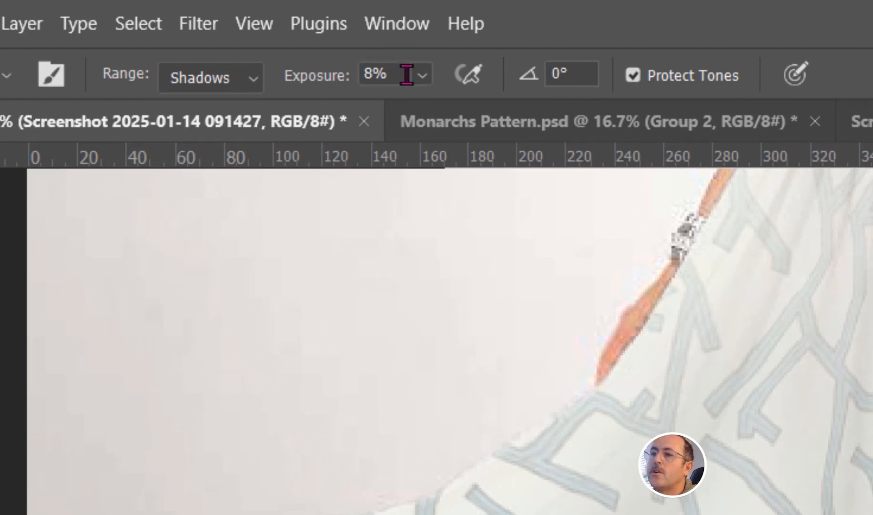
left_click(254, 79)
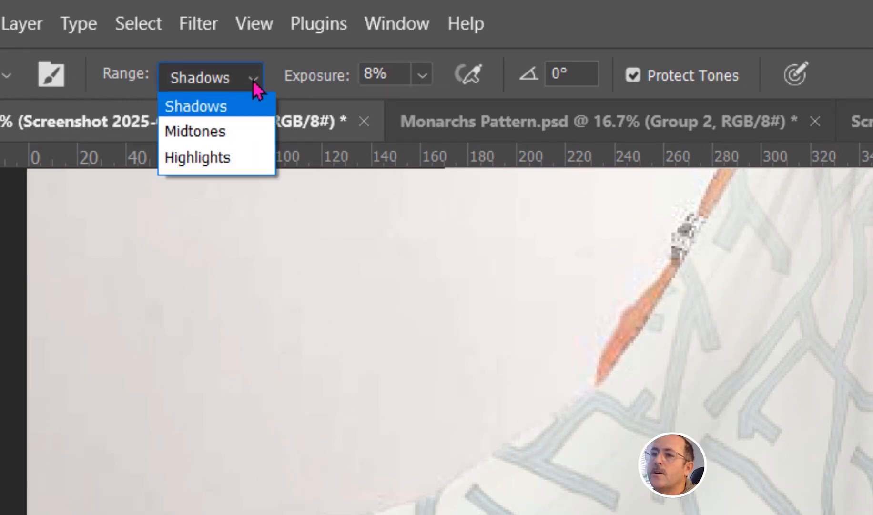
left_click(238, 154)
left_click(423, 76)
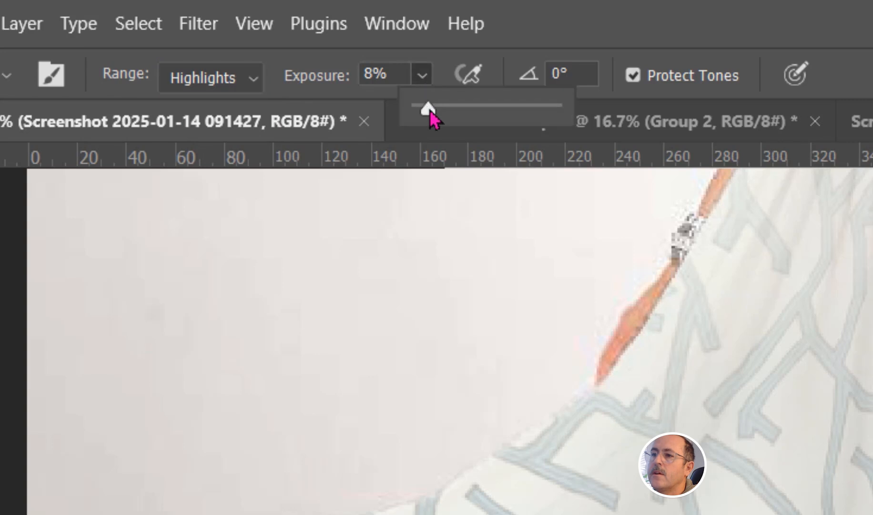
left_click_drag(429, 111, 444, 111)
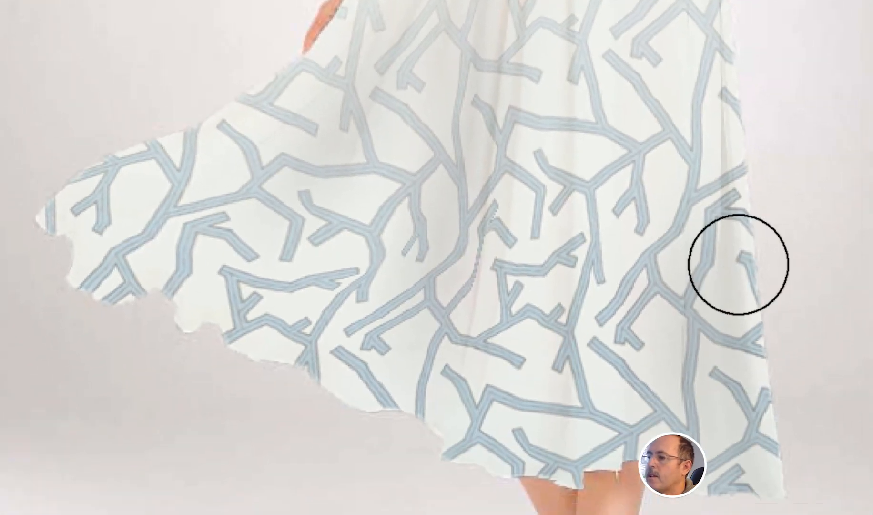
- Dodge highlights into the skirt pattern along the central folds, the flared side and the area above the hem
mouse_move(534, 90)
left_mouse_down()
mouse_move(514, 242)
mouse_move(460, 472)
left_mouse_up()
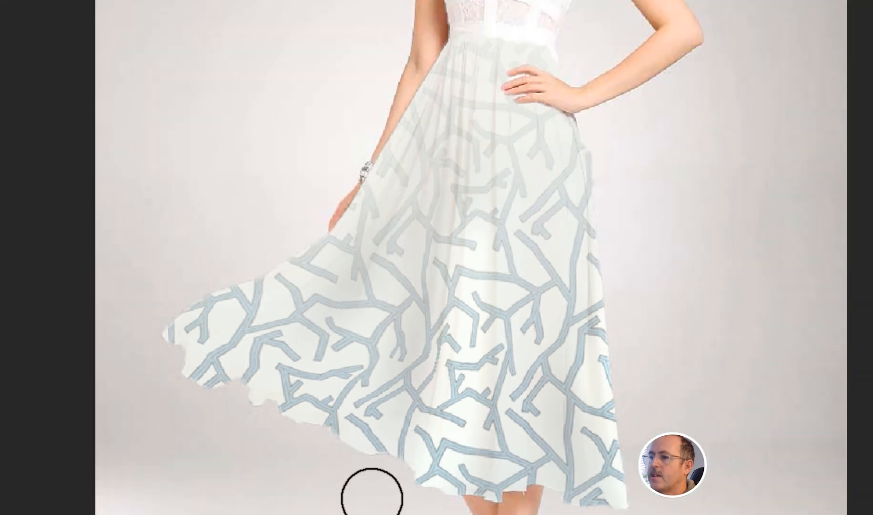
left_click_drag(452, 183, 439, 424)
left_click_drag(318, 260, 155, 332)
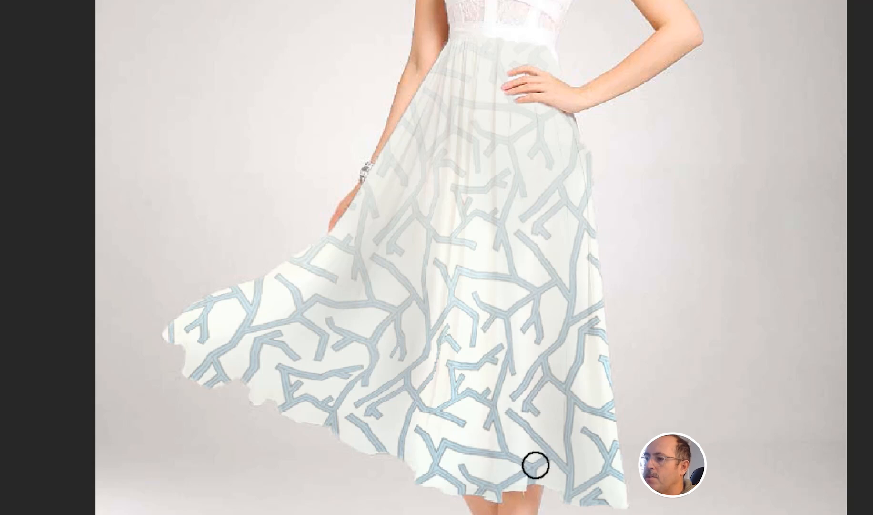
mouse_move(535, 465)
left_mouse_down()
mouse_move(310, 339)
mouse_move(483, 104)
mouse_move(527, 126)
mouse_move(534, 372)
left_mouse_up()
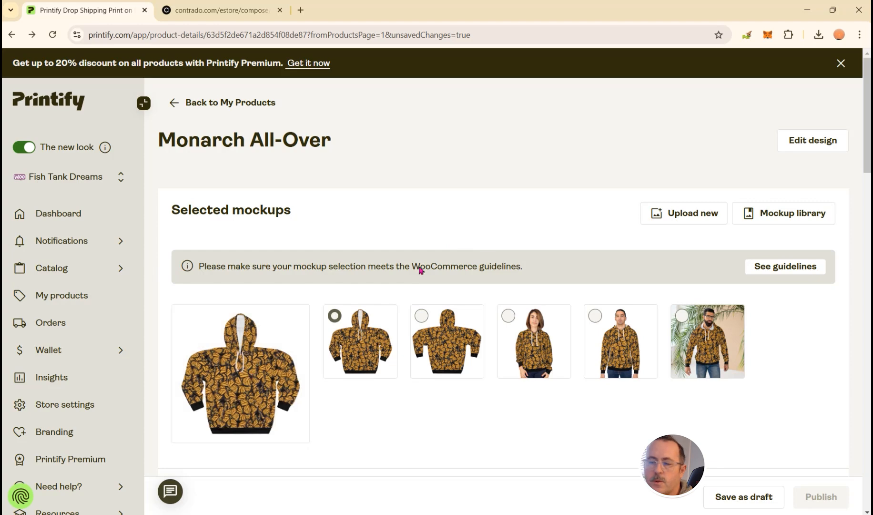
- Open the Monarch All-Over design for editing and examine its front, back, sleeve and pocket print areas and product information
left_click(813, 142)
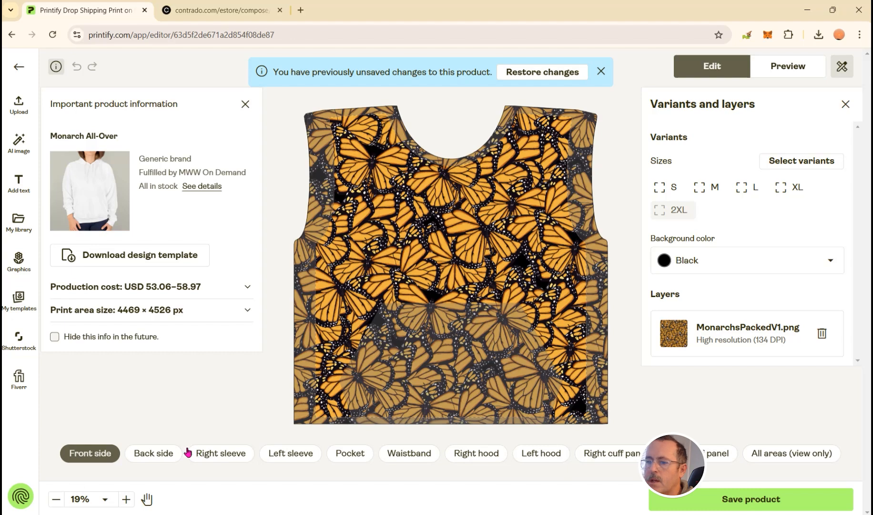
left_click(147, 455)
left_click(223, 455)
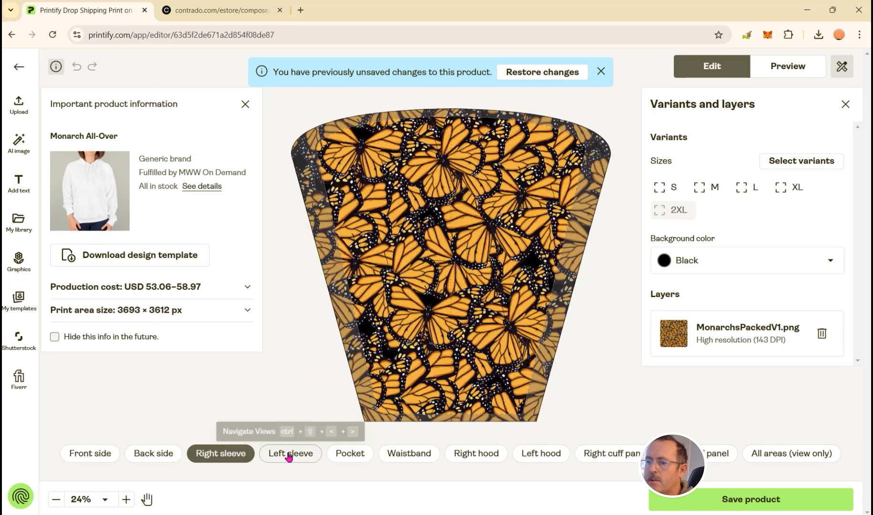
left_click(289, 454)
left_click(350, 454)
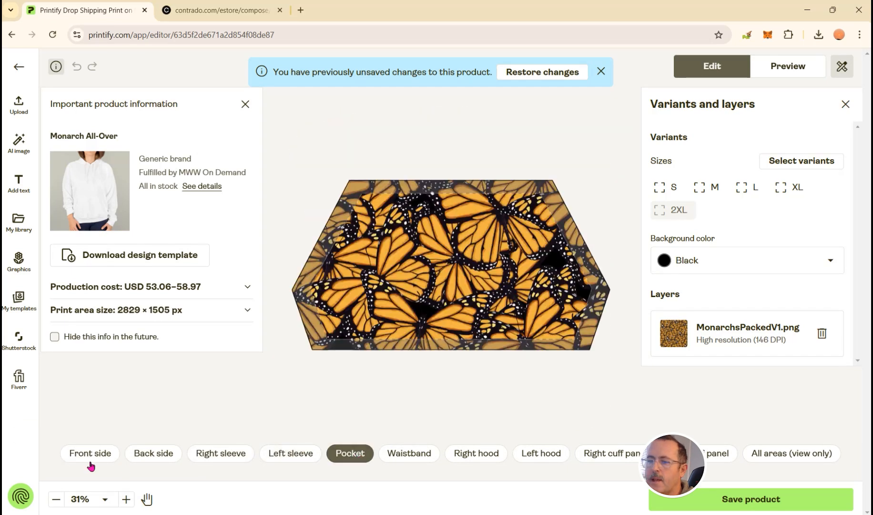
left_click(90, 461)
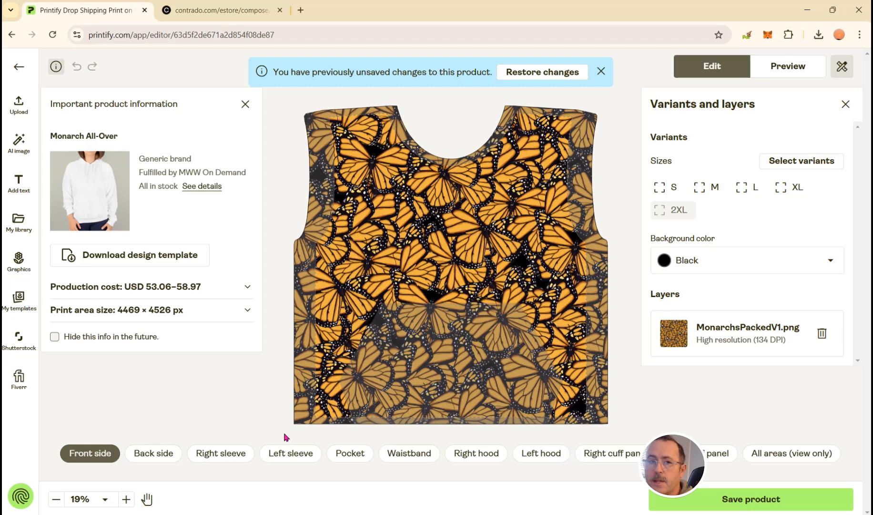
left_click(55, 66)
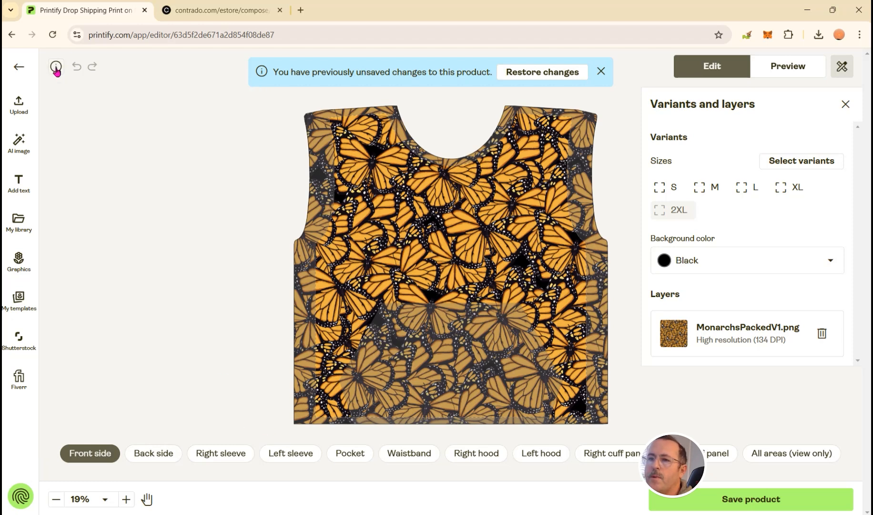
left_click(56, 67)
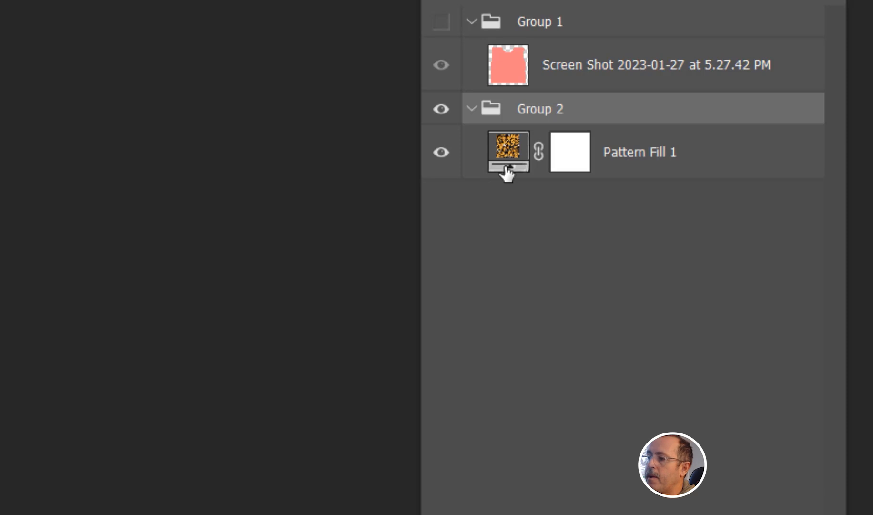
- In Photoshop, set the monarch pattern scale of the Pattern Fill 1 layer to 122%
double_click(507, 165)
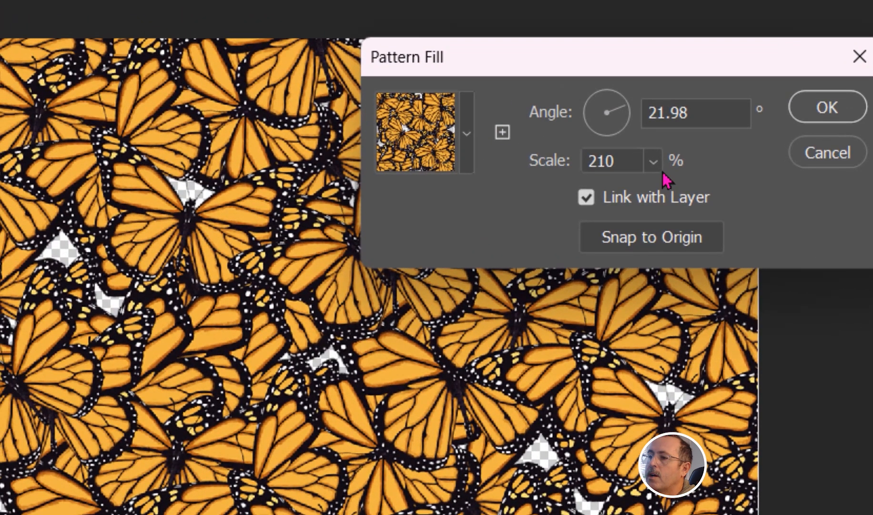
left_click(652, 162)
mouse_move(660, 197)
left_mouse_down()
mouse_move(670, 197)
mouse_move(650, 197)
left_mouse_up()
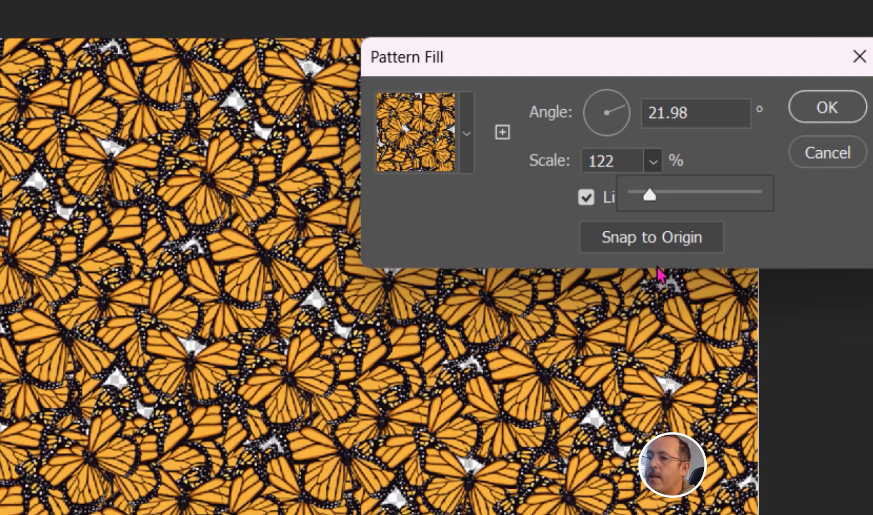
left_click(838, 111)
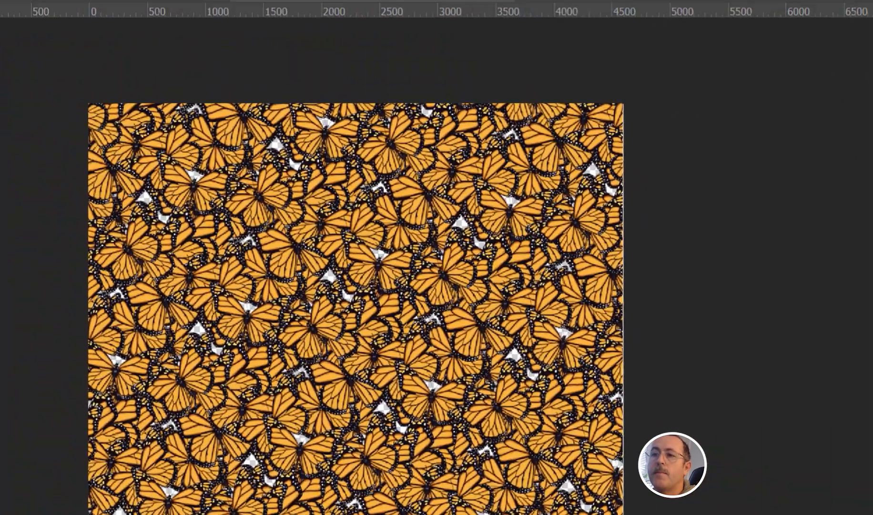
- Check the document's canvas size in pixels and show the pink shirt template layer over the monarch pattern
left_click(137, 17)
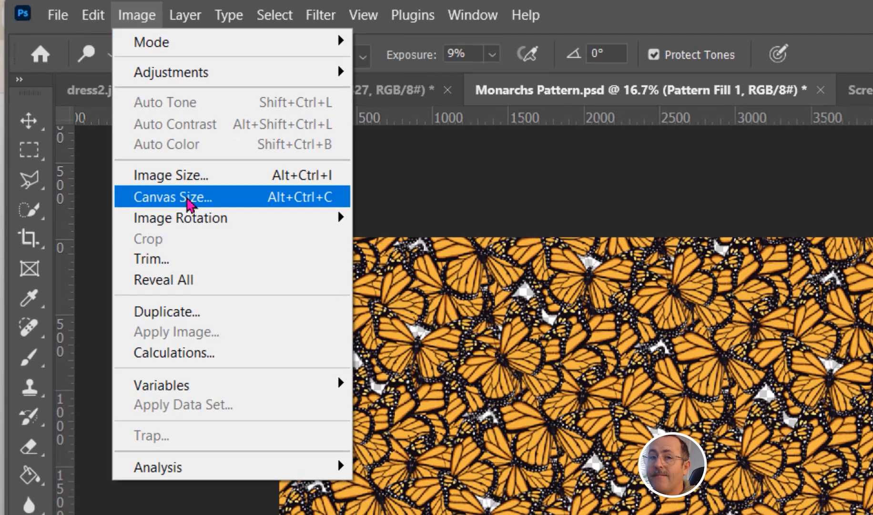
left_click(188, 202)
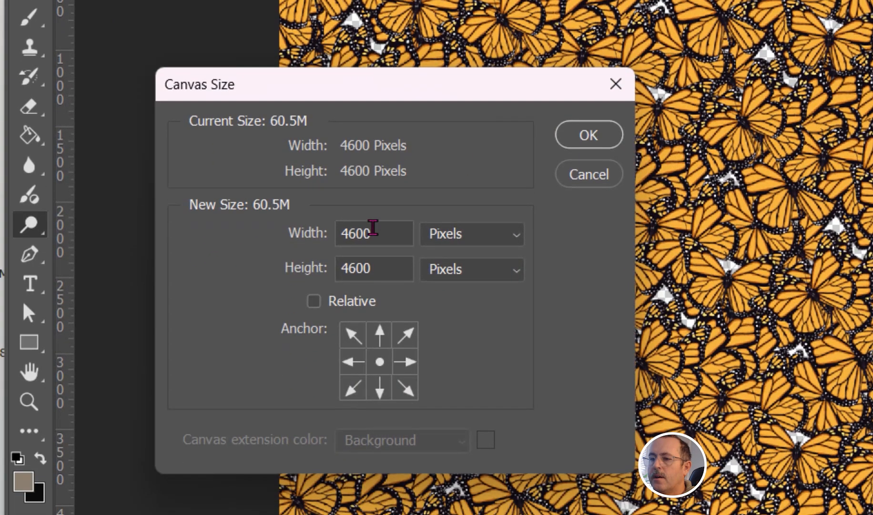
double_click(376, 232)
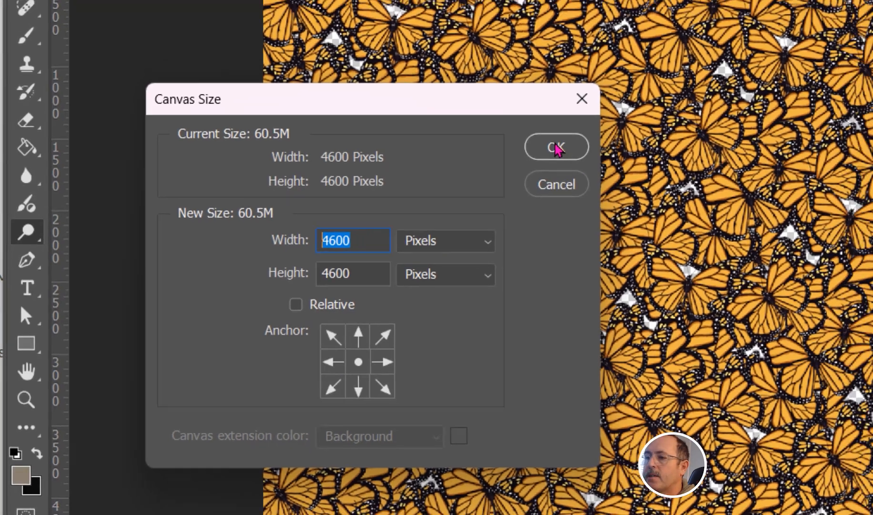
left_click(588, 135)
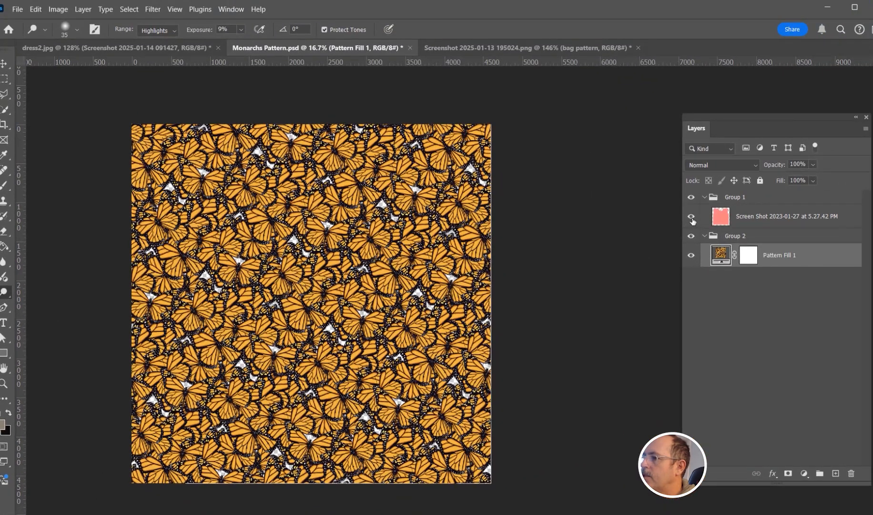
left_click(692, 217)
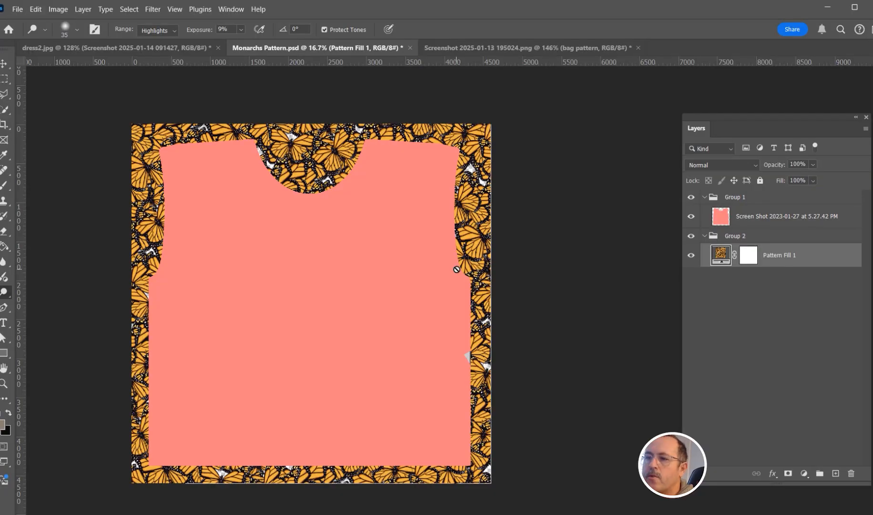
- Try placing the Untitled-5-01 butterfly image over the pink shirt template and delete the placed layer
left_click(17, 9)
left_click(48, 242)
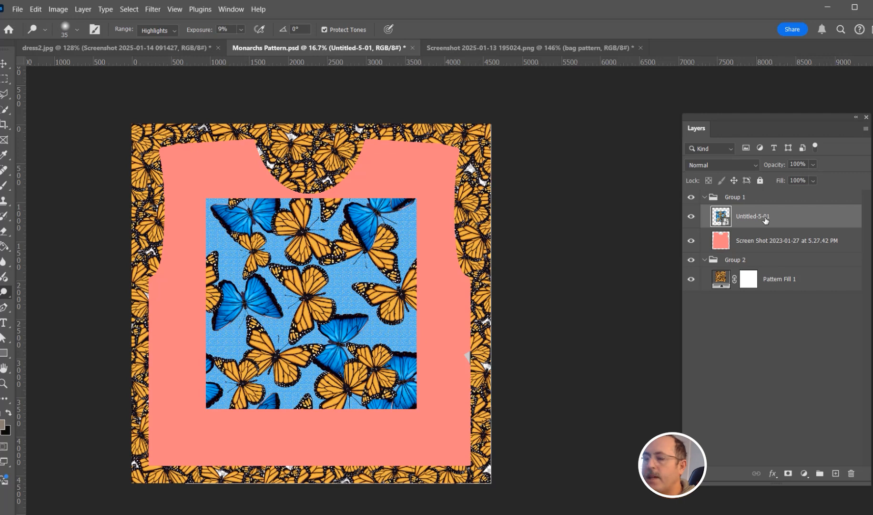
key("Delete")
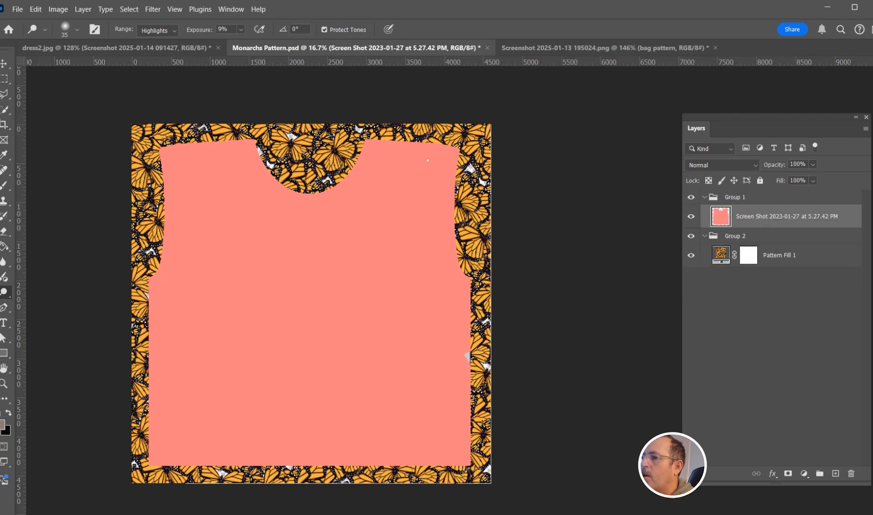
- Open Untitled-5-01.png as its own document and define it as a pattern named Untitled-5-01.png
left_click(17, 9)
left_click(28, 34)
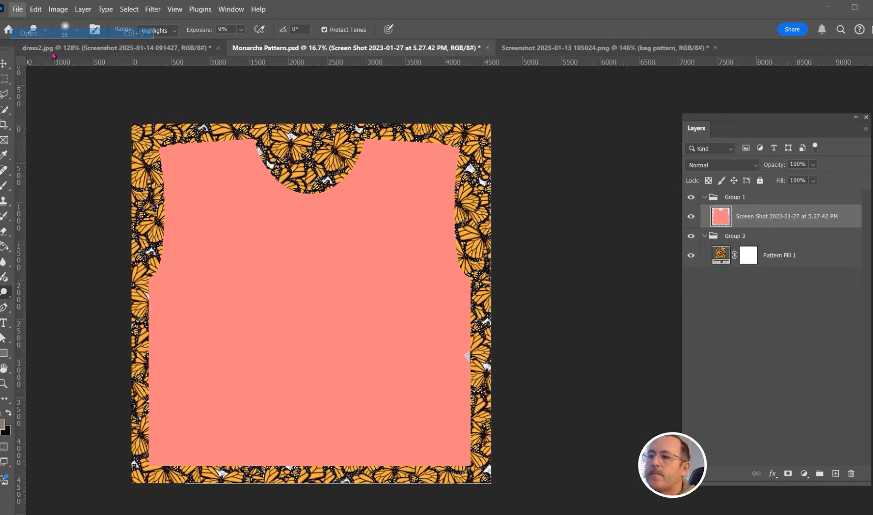
double_click(232, 319)
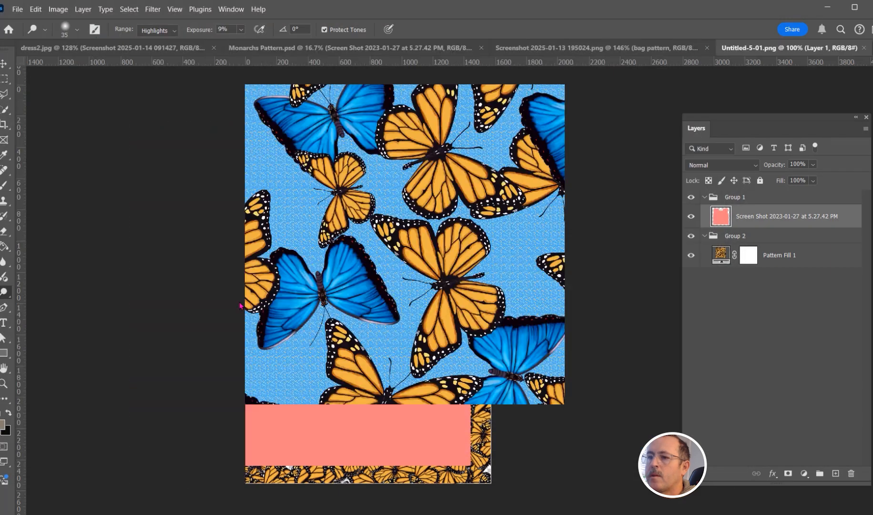
left_click(36, 9)
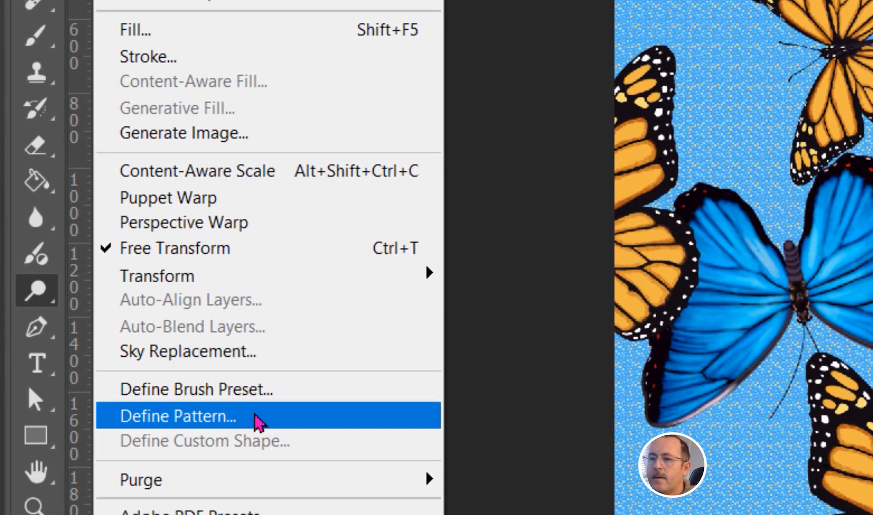
left_click(258, 421)
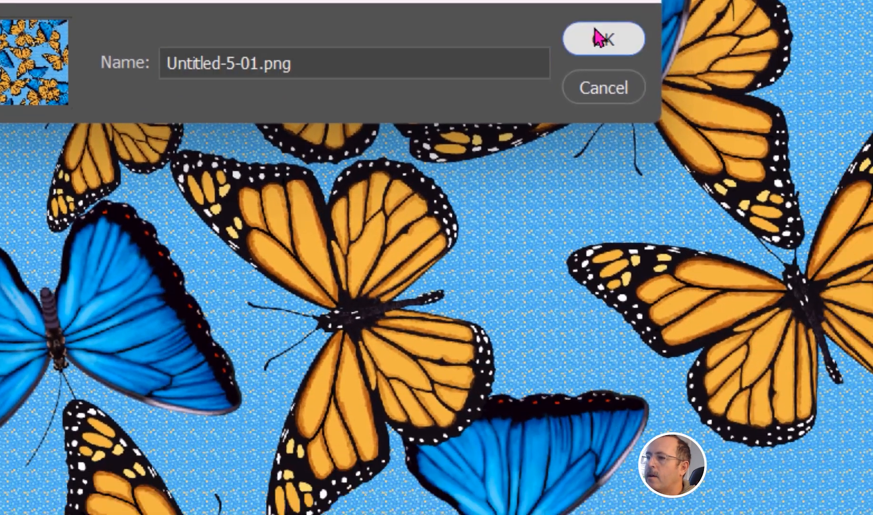
left_click(751, 128)
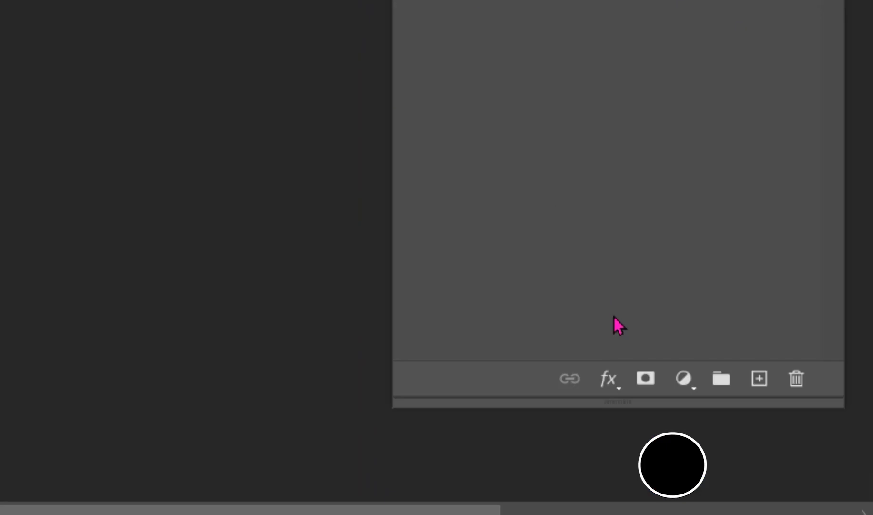
- Add a pattern fill layer above the pink shirt template in Group 1, using the blue butterfly pattern, and show it
left_click(683, 379)
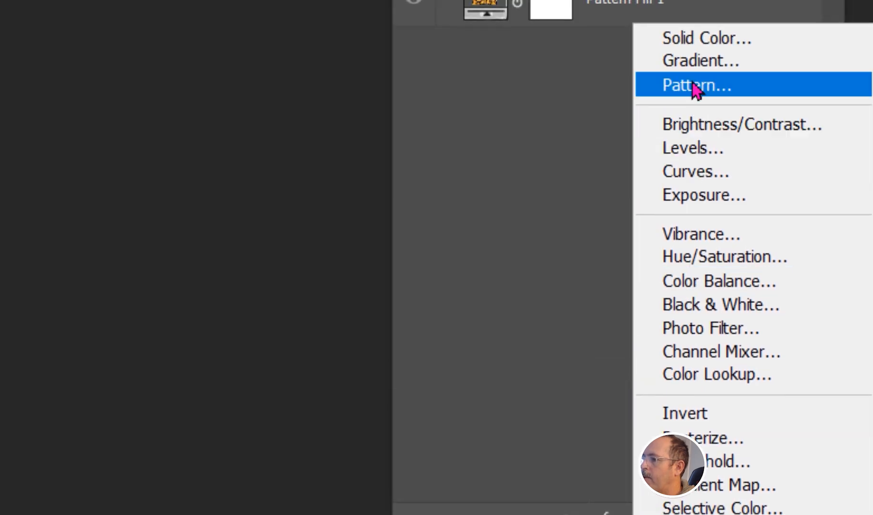
left_click(696, 87)
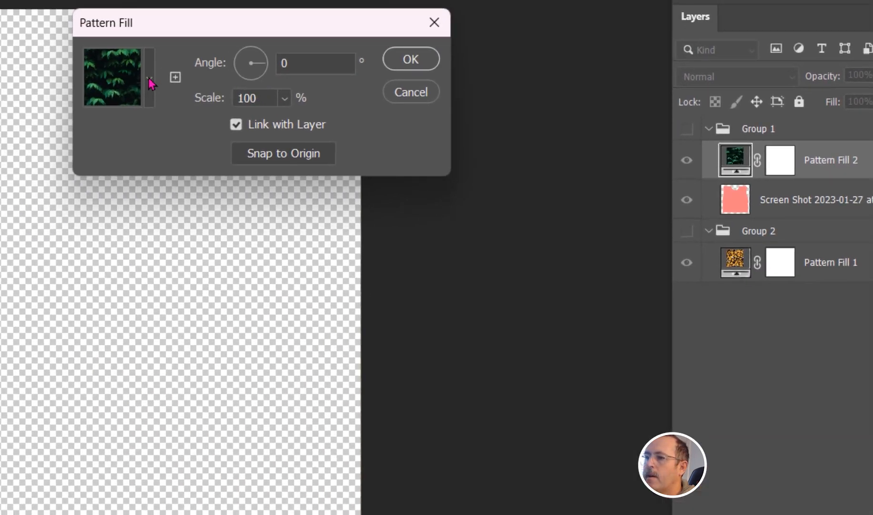
left_click(149, 77)
scroll(198, 209, "down", 1)
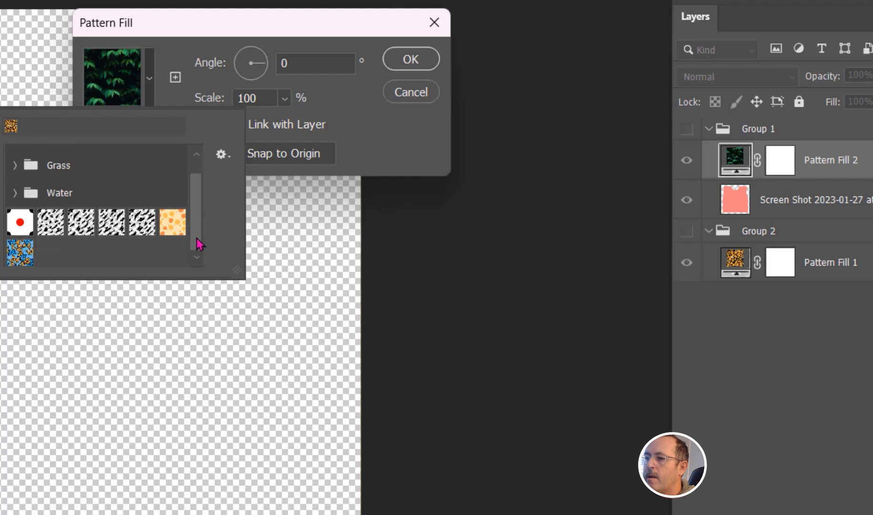
double_click(19, 253)
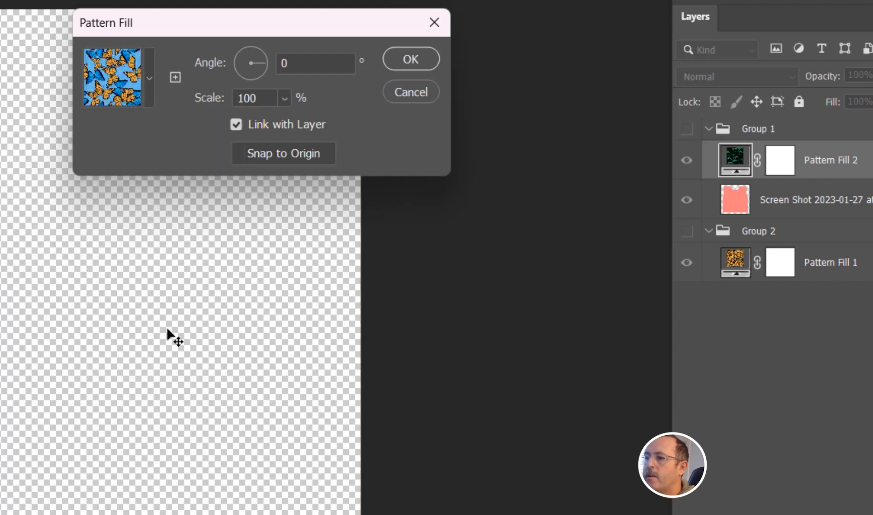
left_click(398, 61)
left_click(689, 162)
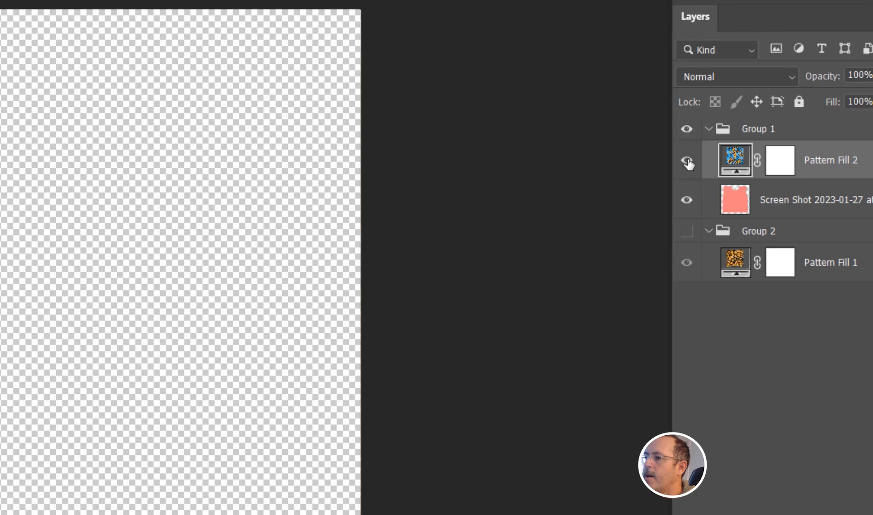
- Set the blue butterfly pattern scale of the Pattern Fill 2 layer to 67%
double_click(737, 177)
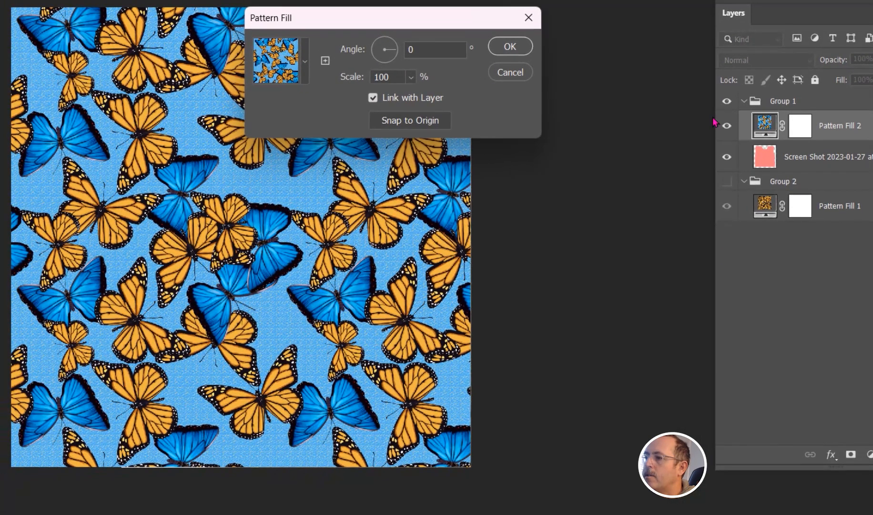
left_click(410, 78)
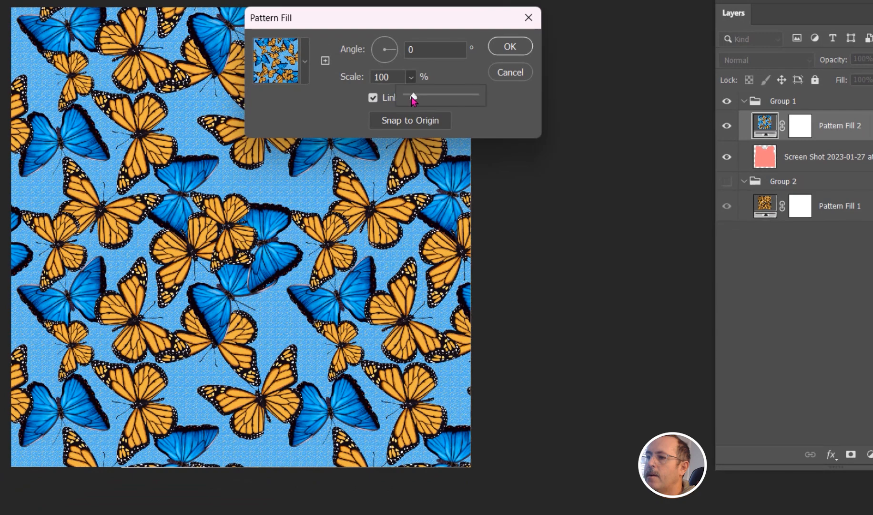
left_click_drag(413, 95, 412, 96)
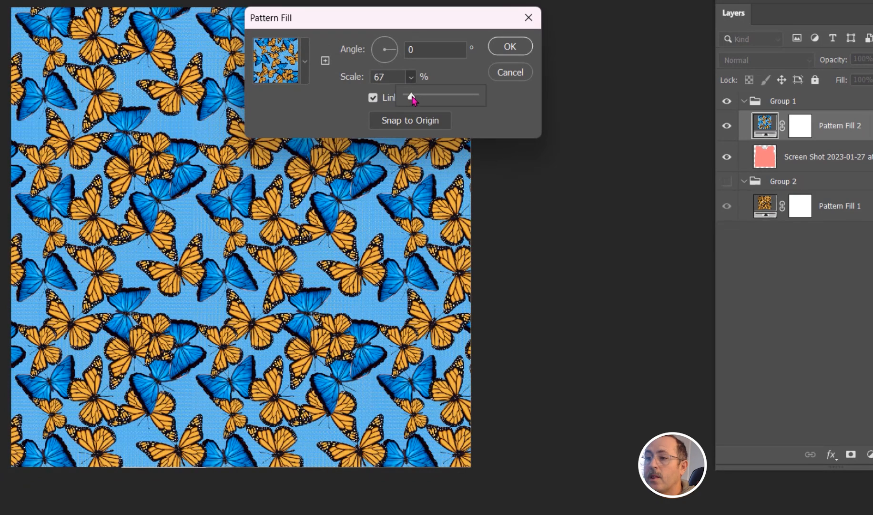
left_click(510, 47)
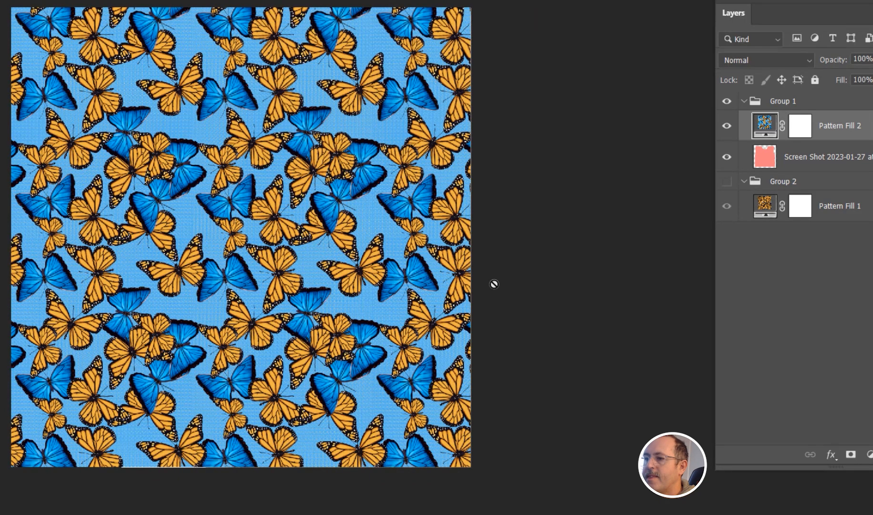
- Switch to Printify, close the product information and preview the hoodie in the Lifestyle mockup view
mouse_move(805, 157)
left_mouse_down()
mouse_move(806, 114)
mouse_move(811, 141)
left_mouse_up()
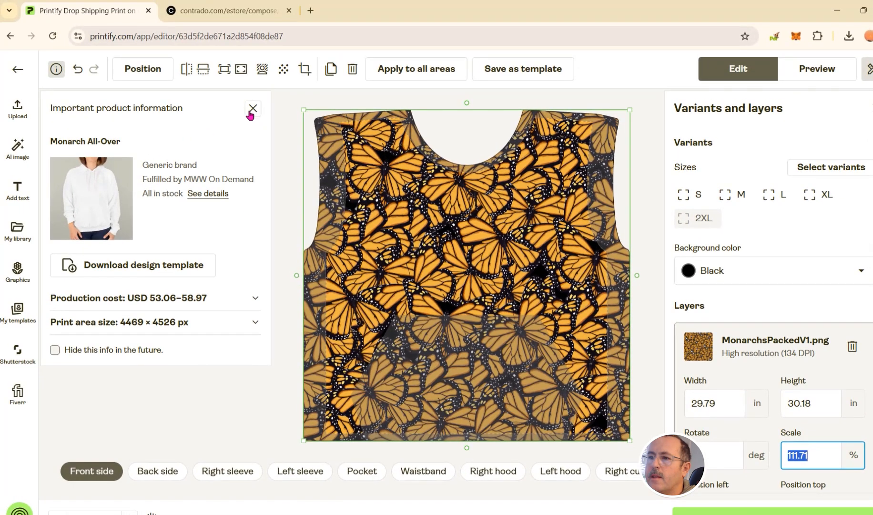
left_click(253, 109)
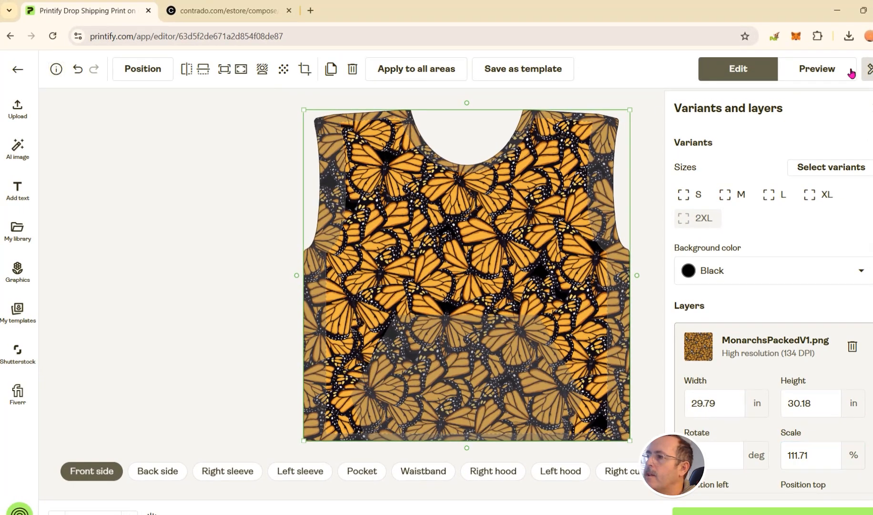
left_click(810, 71)
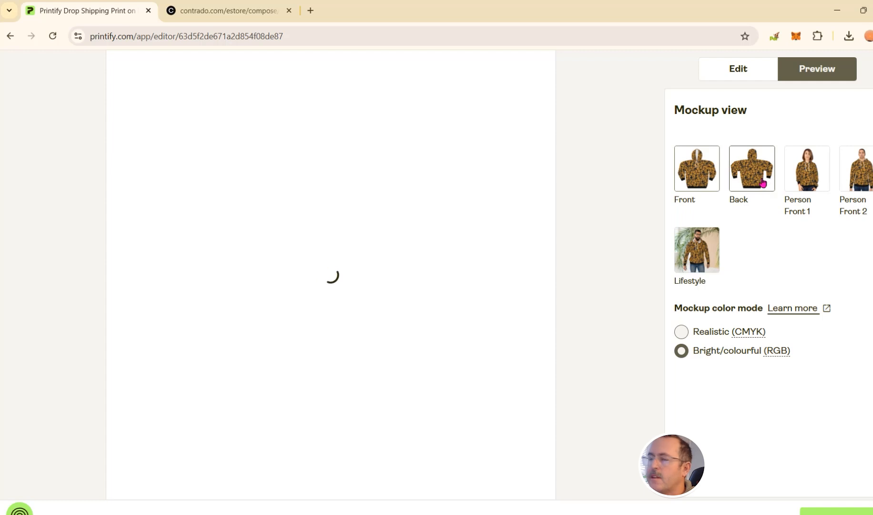
left_click(706, 246)
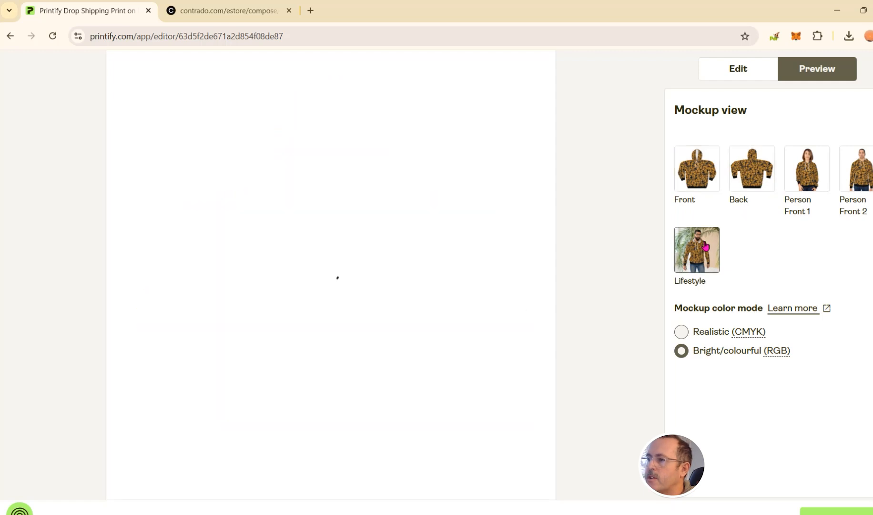